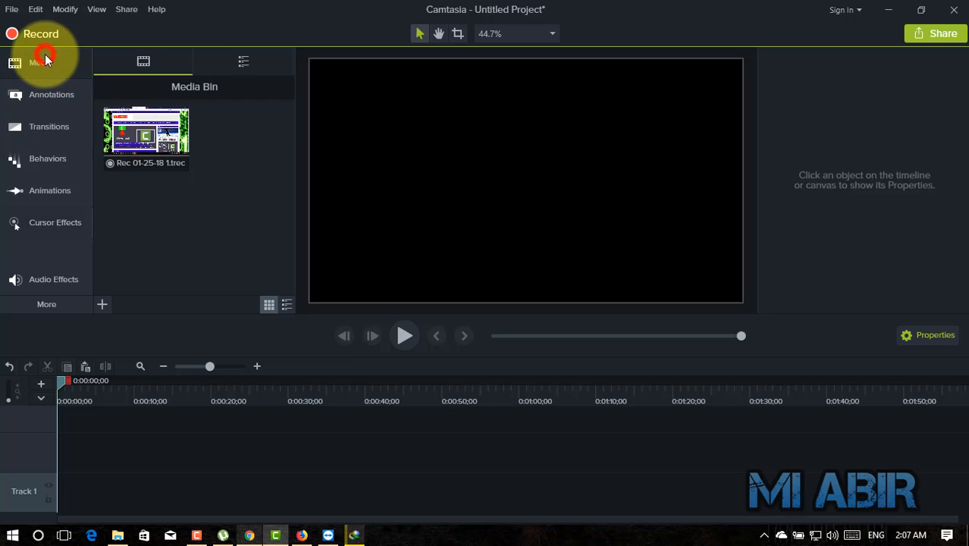
Place the Rec 01-25-18 1.trec recording at the start of Track 1 and play back its first seconds
left_click(150, 126)
left_click_drag(150, 125, 29, 482)
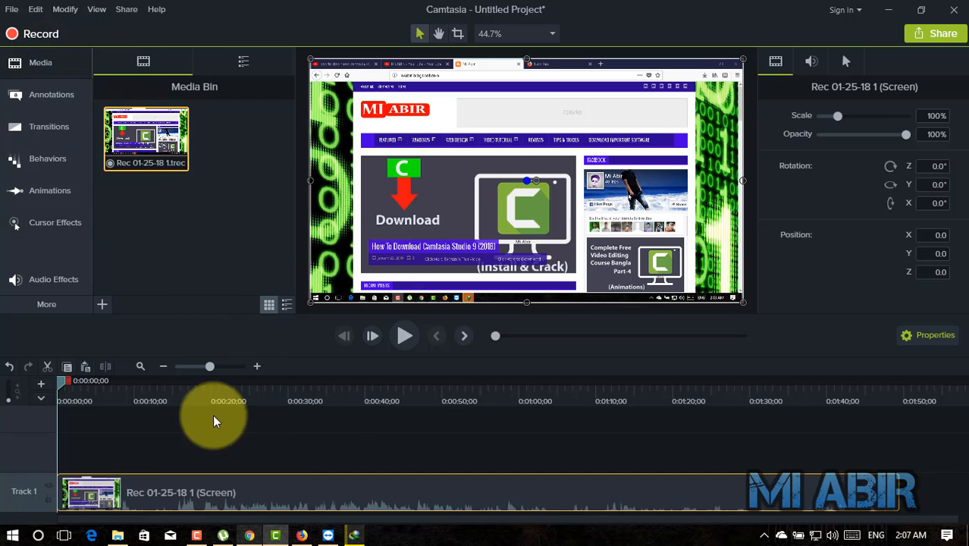
left_click(404, 338)
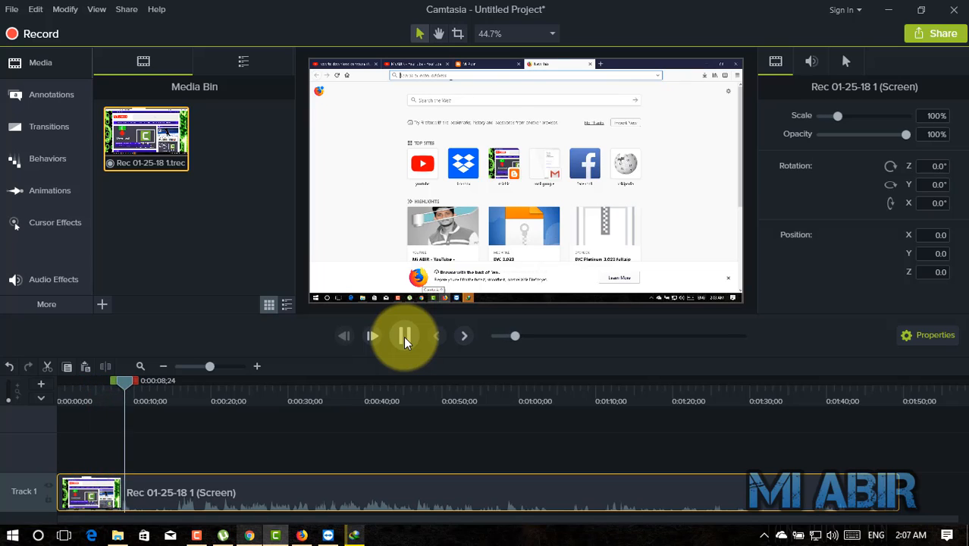
left_click(408, 336)
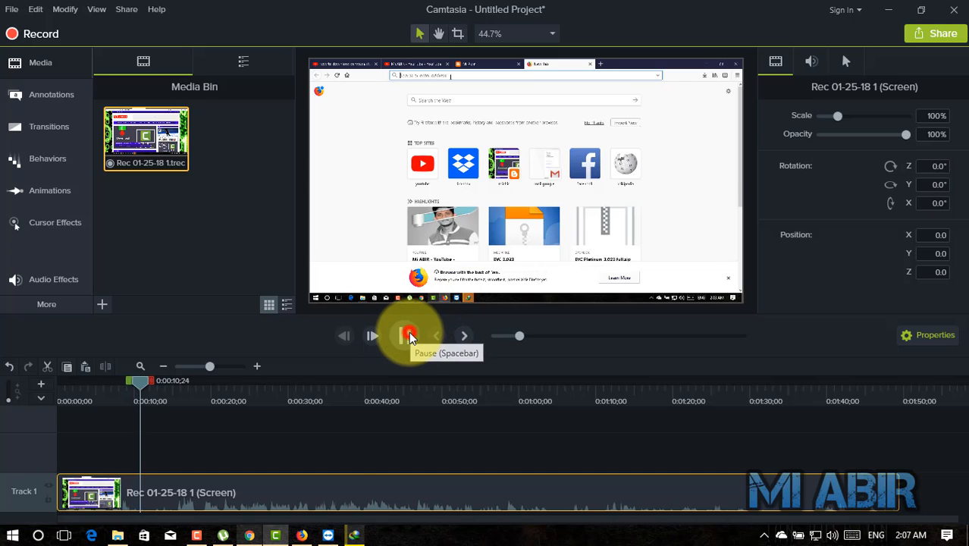
Mute the screen recording clip on Track 1 by setting its audio gain to 0%
left_click(319, 493)
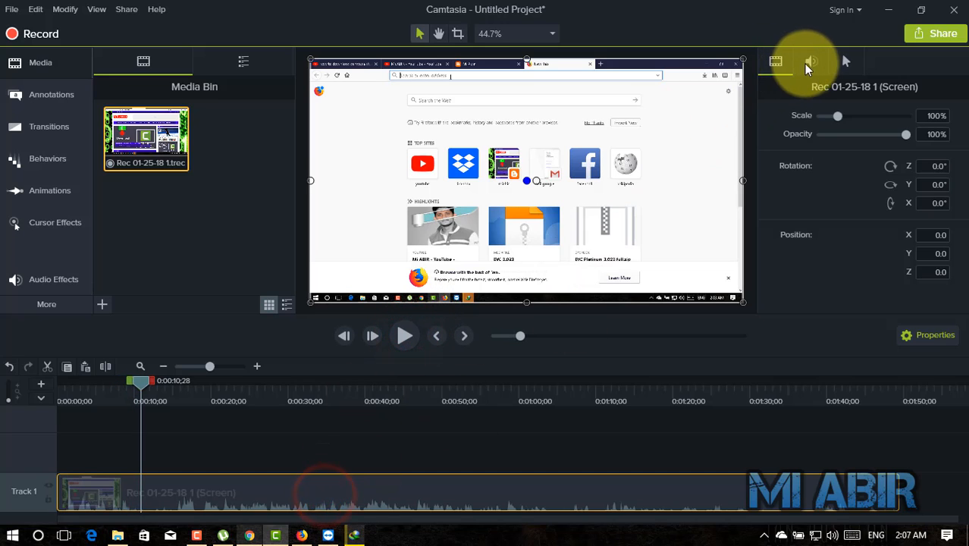
left_click(811, 63)
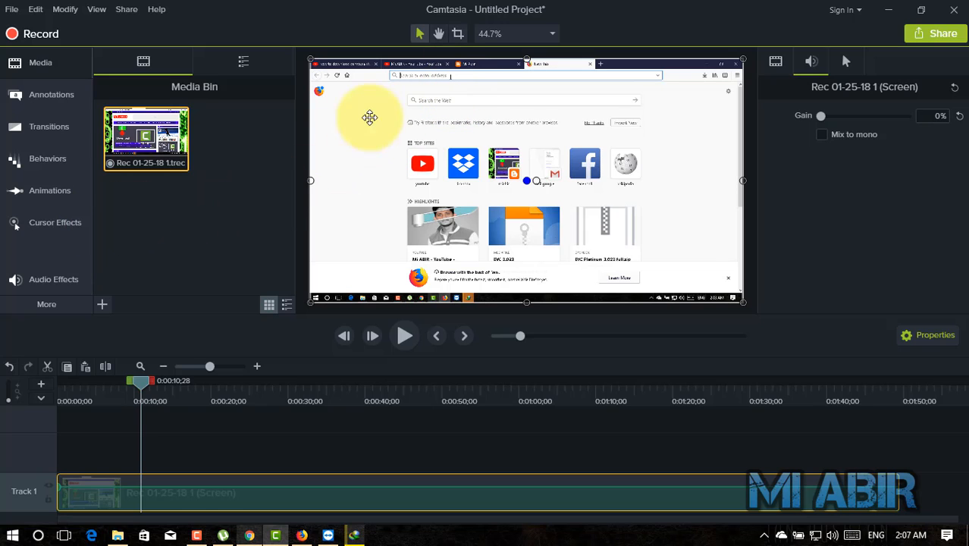
Apply the Cursor Highlight effect to the recording clip and inspect the cursor at 0:00:35;29
left_click(27, 220)
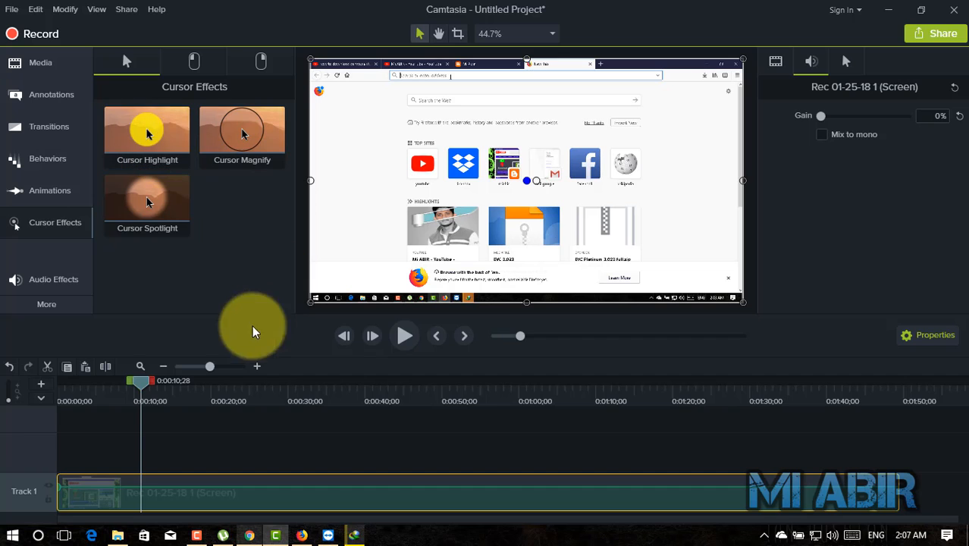
left_click_drag(181, 385, 335, 406)
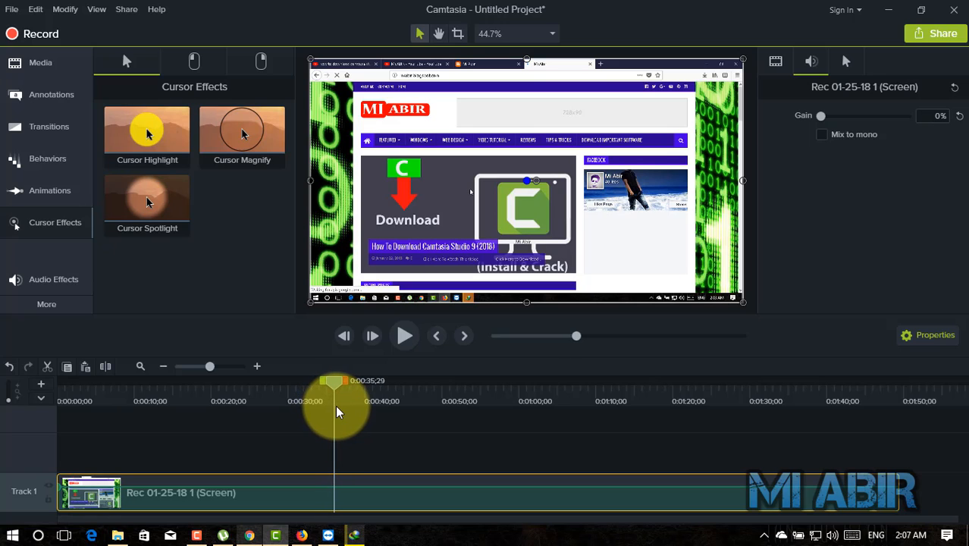
left_click_drag(147, 146, 397, 496)
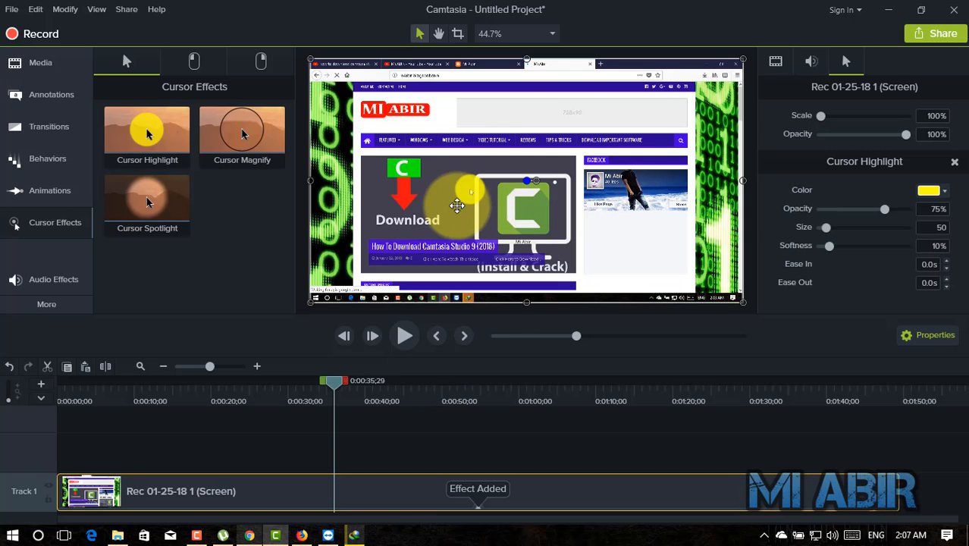
scroll(472, 199, "up", 6)
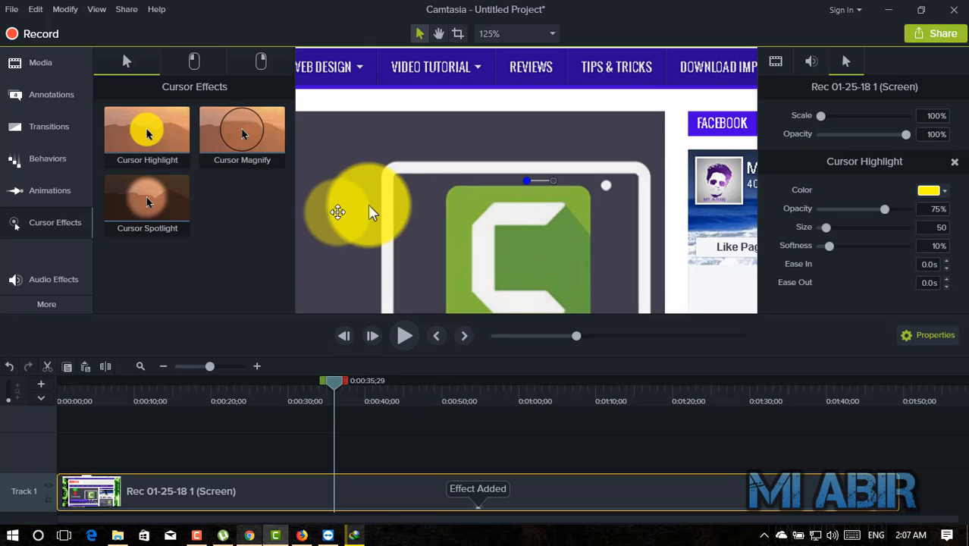
scroll(339, 215, "down", 3)
scroll(341, 219, "down", 1)
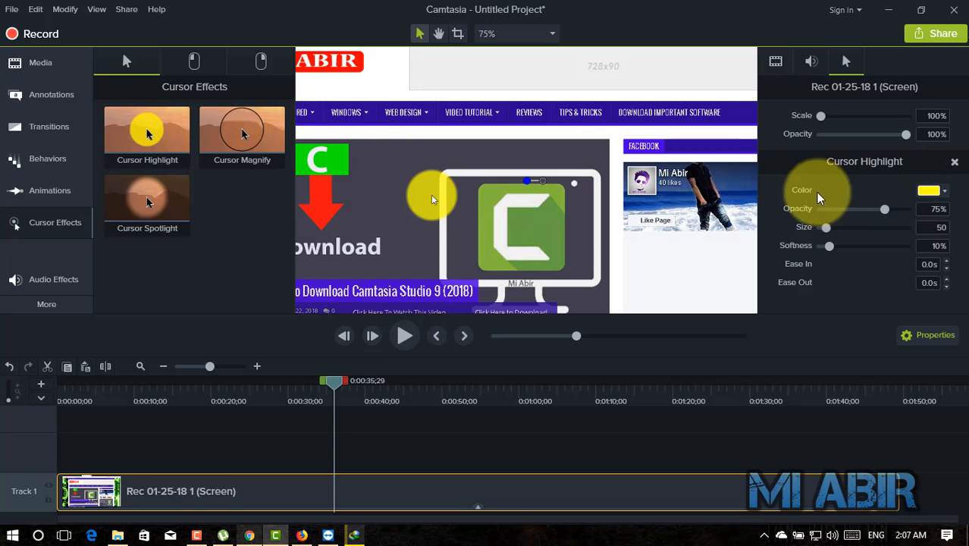
Try blue, pink and red for the cursor highlight's color, finishing with blue #425CFB
left_click(945, 192)
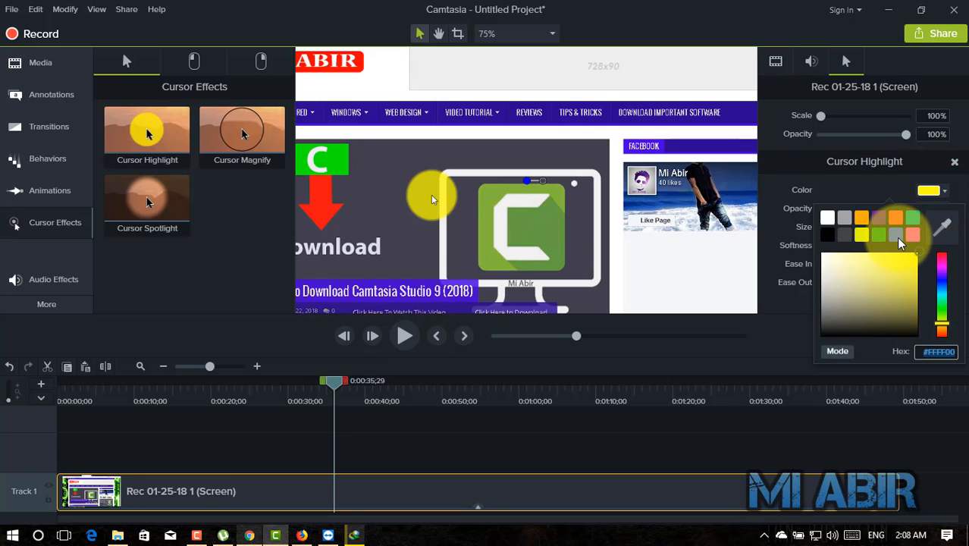
left_click(897, 239)
left_click(933, 191)
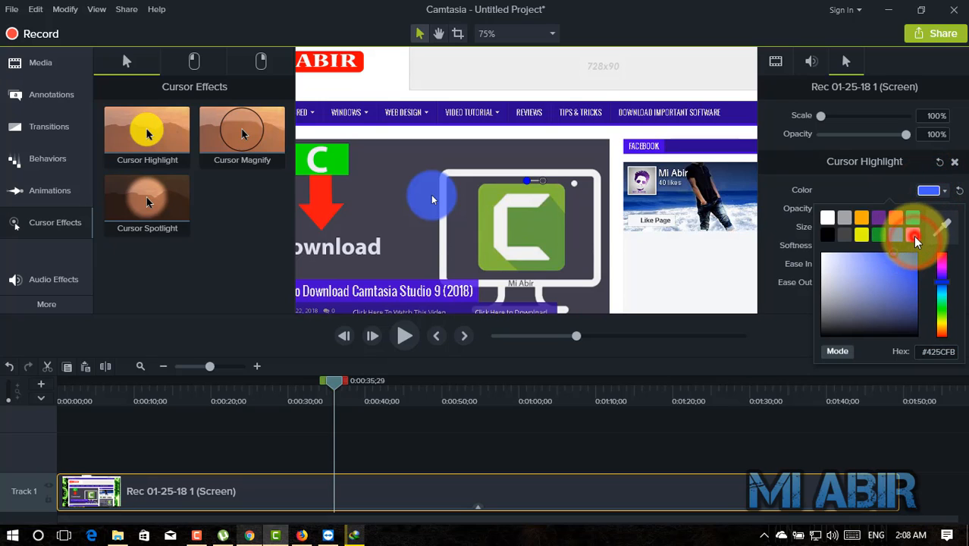
left_click(914, 241)
left_click(937, 195)
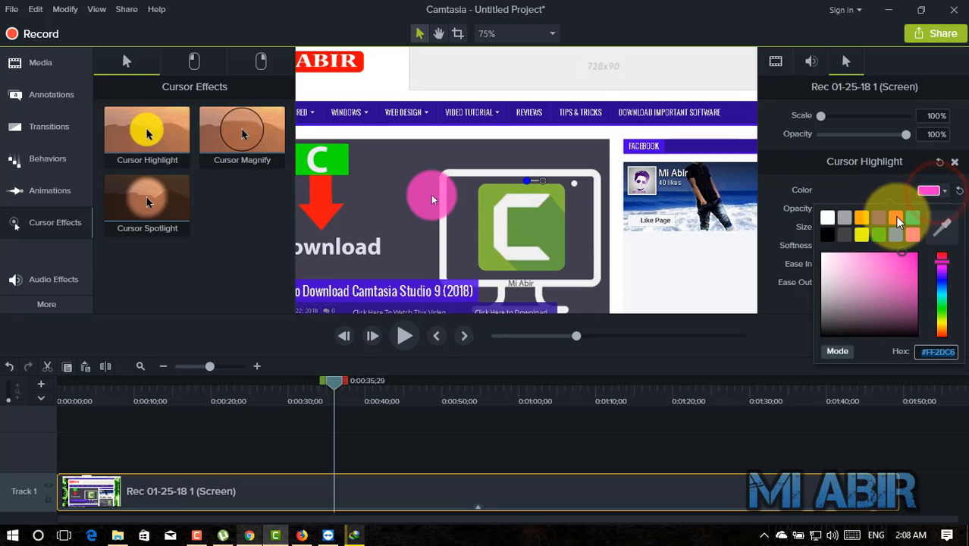
left_click(904, 221)
left_click(932, 190)
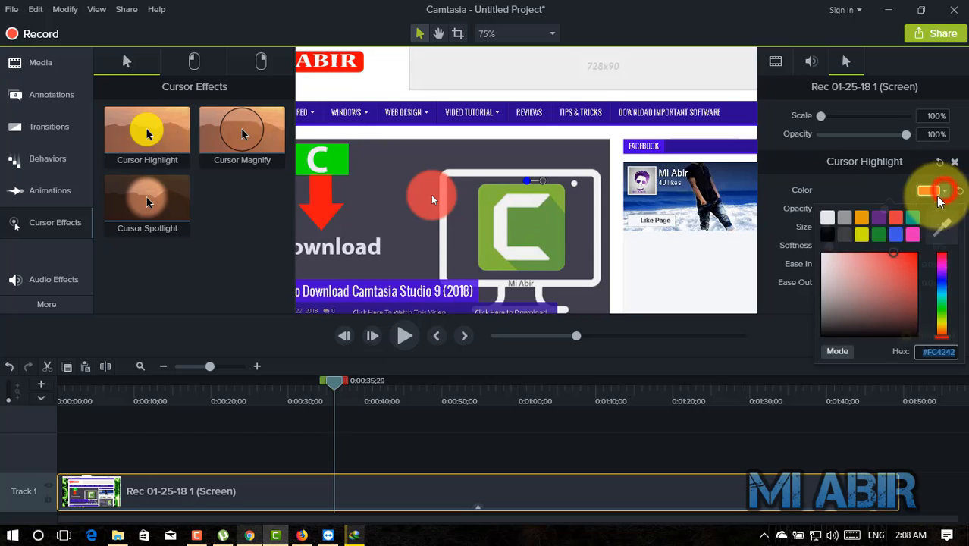
left_click(895, 237)
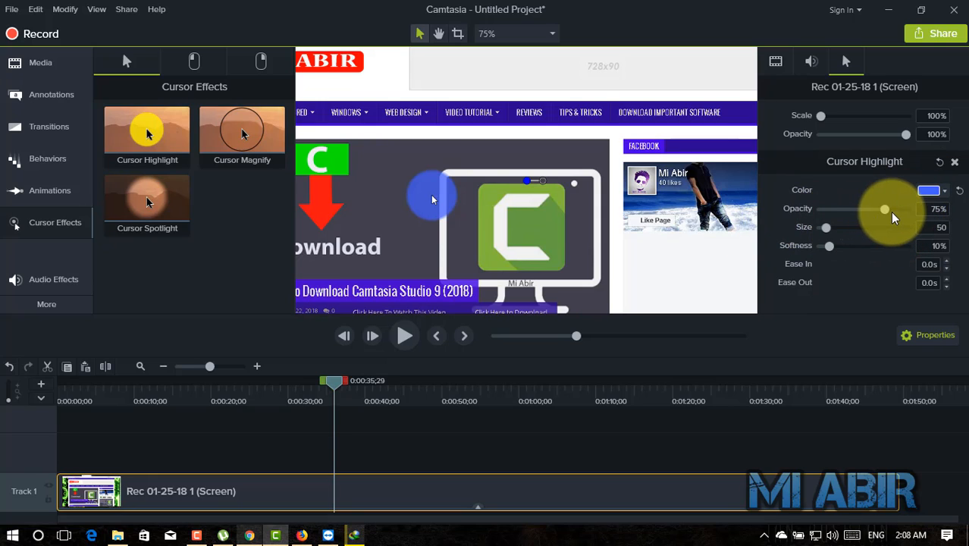
Set the cursor highlight's opacity to 68%, size to 77 and softness to 20%
left_click_drag(882, 210, 919, 213)
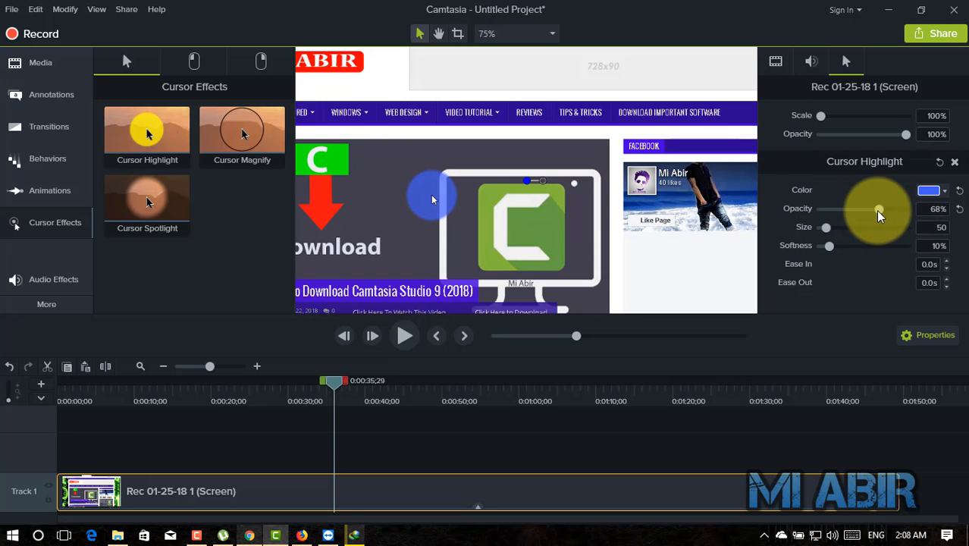
left_click_drag(825, 227, 842, 249)
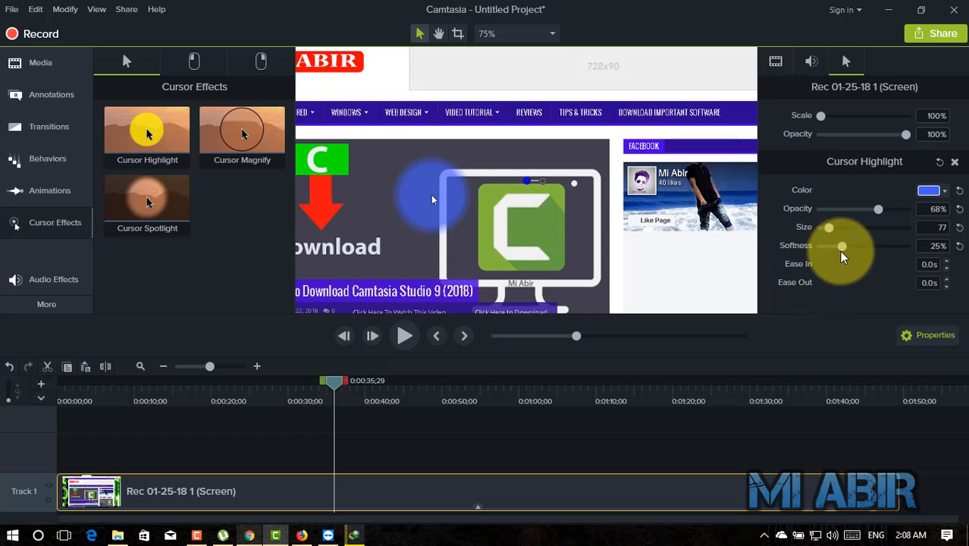
left_click_drag(843, 246, 868, 261)
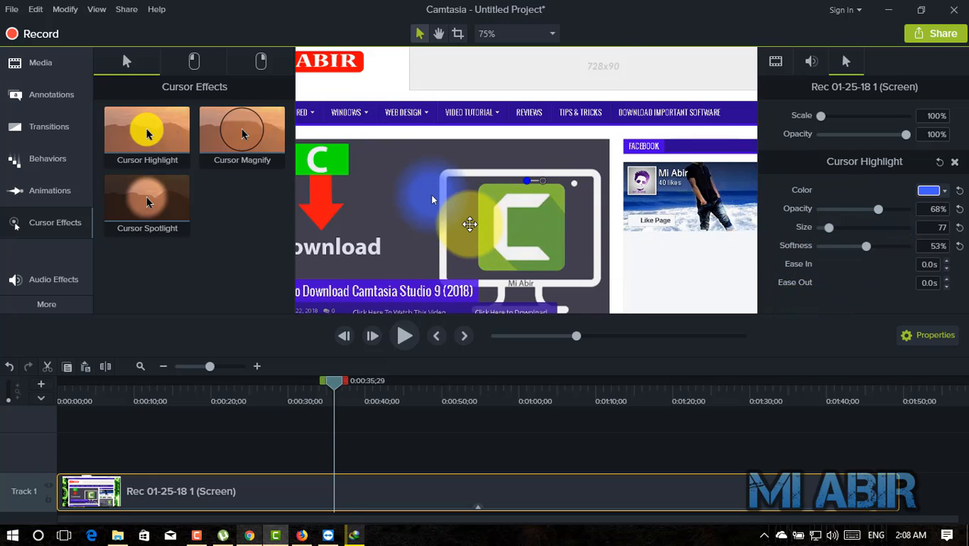
scroll(437, 231, "up", 2)
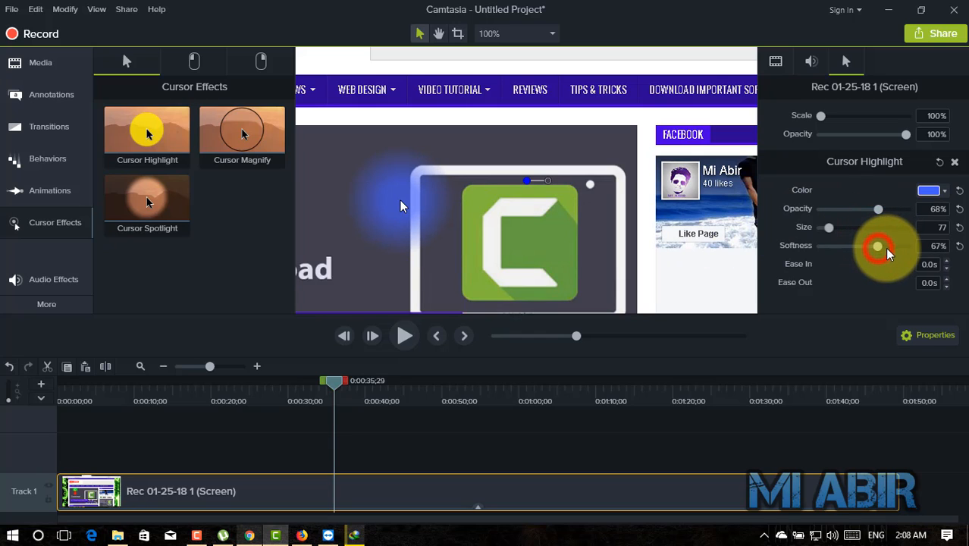
scroll(477, 251, "down", 3)
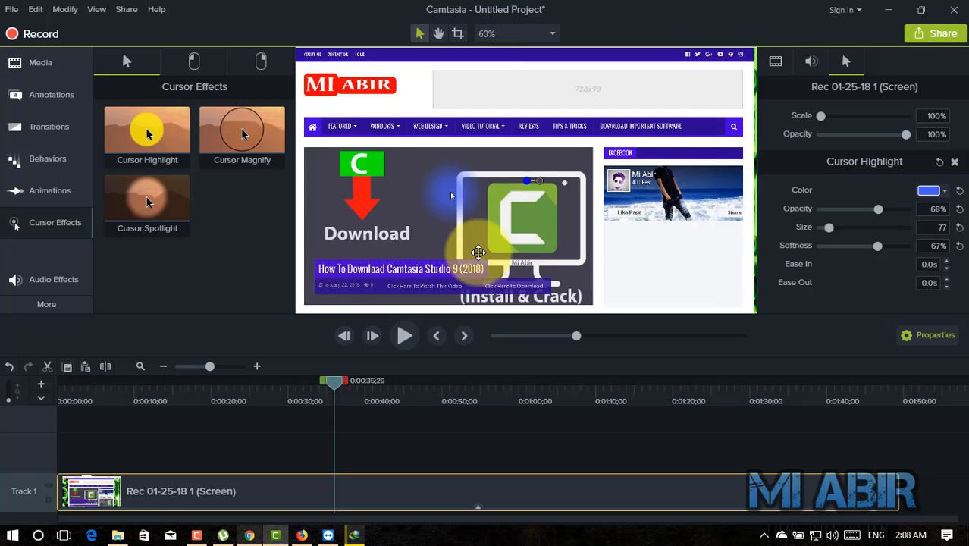
scroll(478, 252, "down", 1)
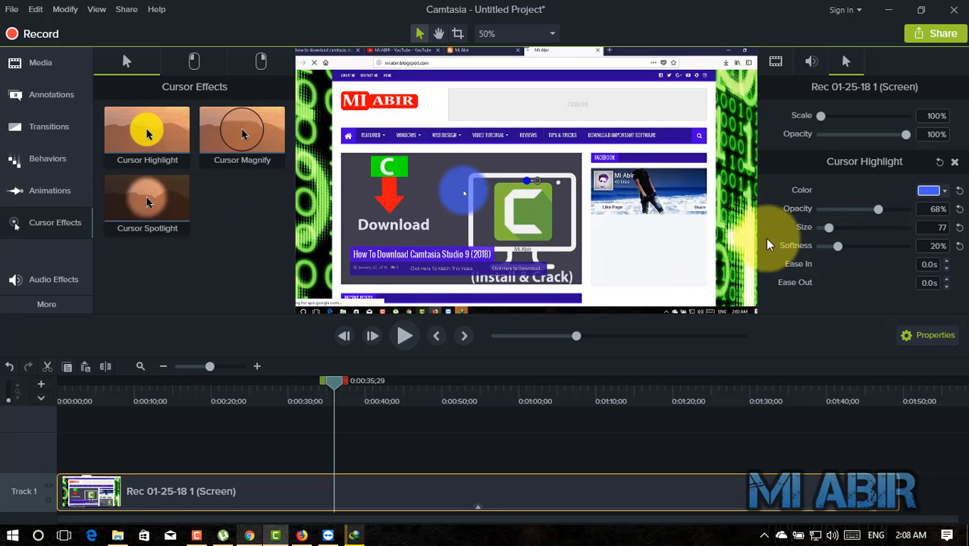
Replace the clip's Cursor Highlight with the Cursor Spotlight effect and inspect it at 0:00:48;27 and 0:00:50;17
left_click(954, 161)
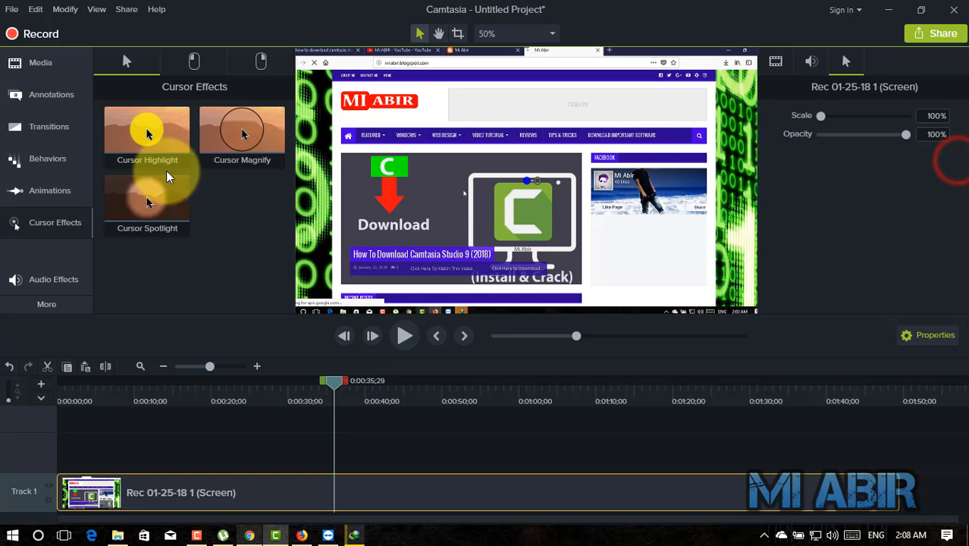
left_click_drag(144, 203, 196, 493)
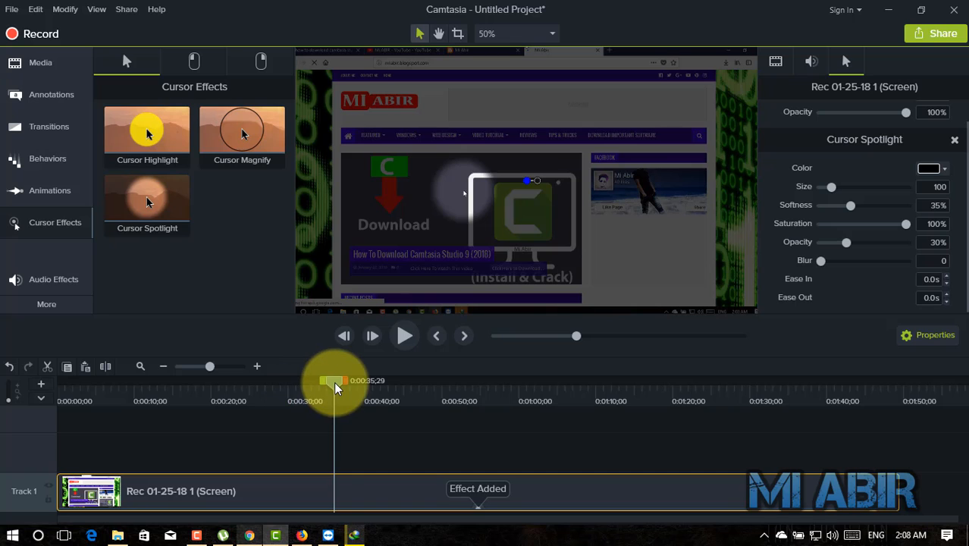
left_click_drag(333, 382, 433, 382)
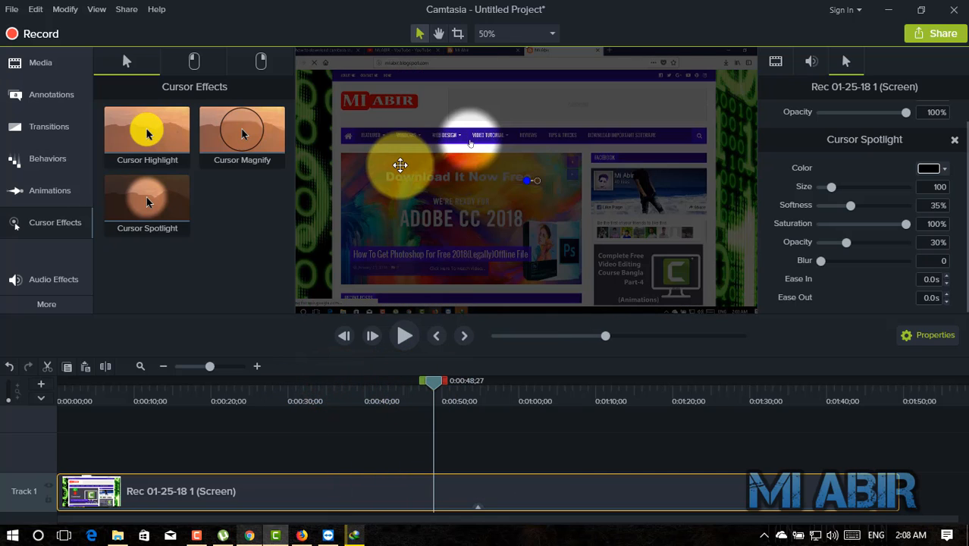
scroll(501, 135, "up", 3)
scroll(428, 102, "down", 2)
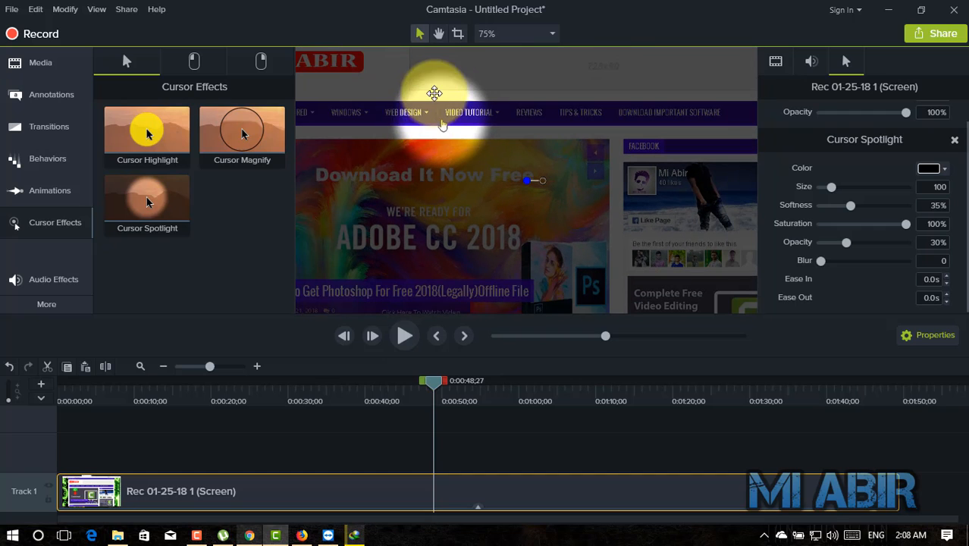
scroll(447, 108, "down", 3)
scroll(444, 108, "up", 2)
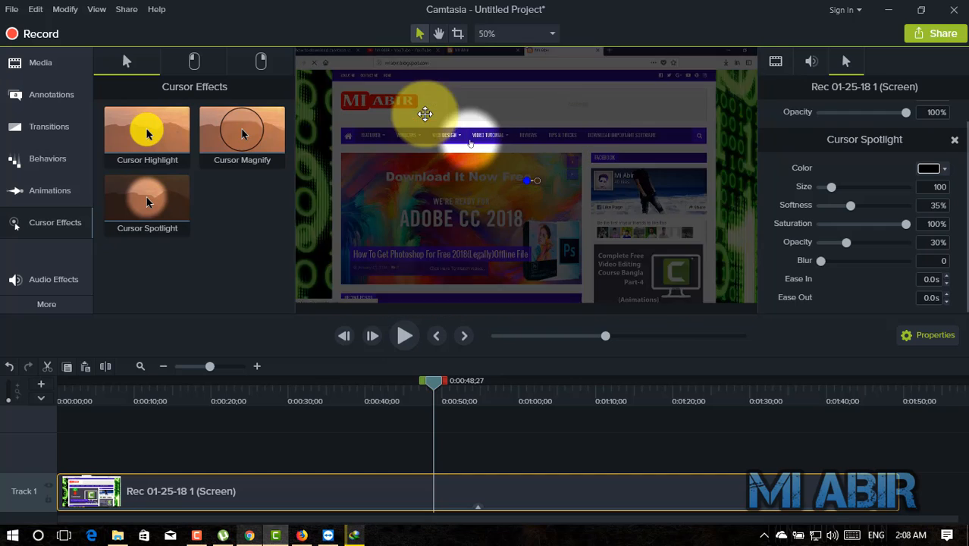
left_click_drag(438, 383, 450, 409)
Replace the clip's Cursor Spotlight with the Cursor Magnify effect and review it at 0:00:50;00 and 0:01:12;21
left_click(955, 140)
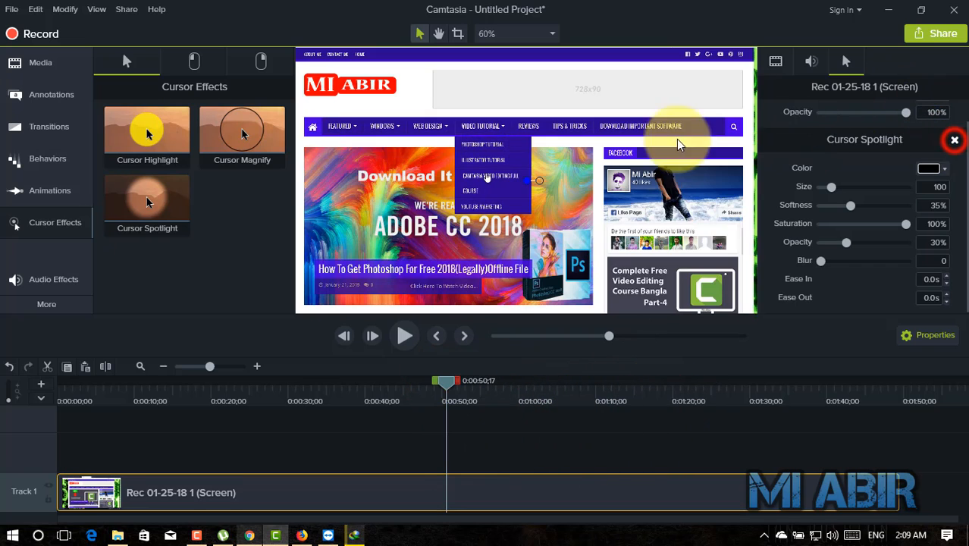
left_click_drag(219, 133, 326, 484)
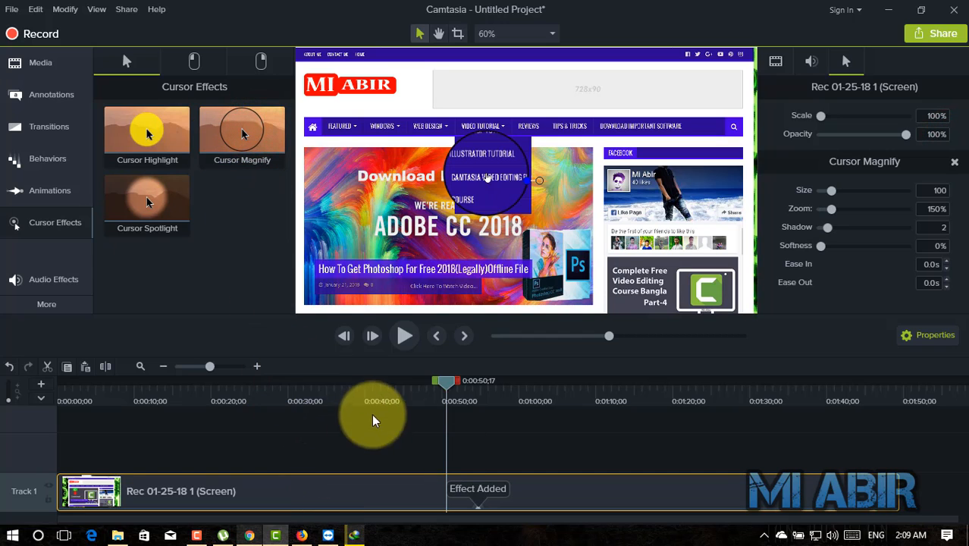
mouse_move(446, 387)
left_mouse_down()
mouse_move(417, 388)
mouse_move(443, 382)
left_mouse_up()
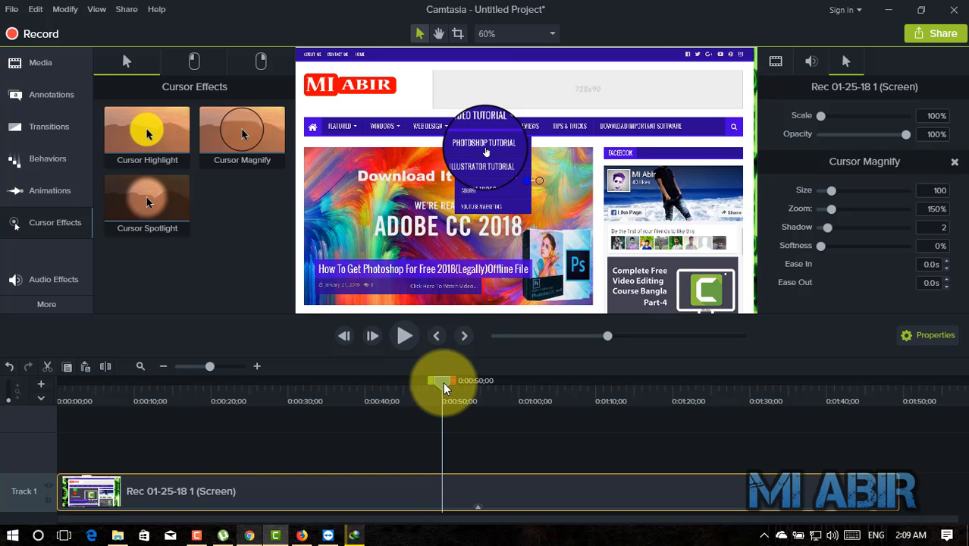
scroll(474, 86, "up", 4)
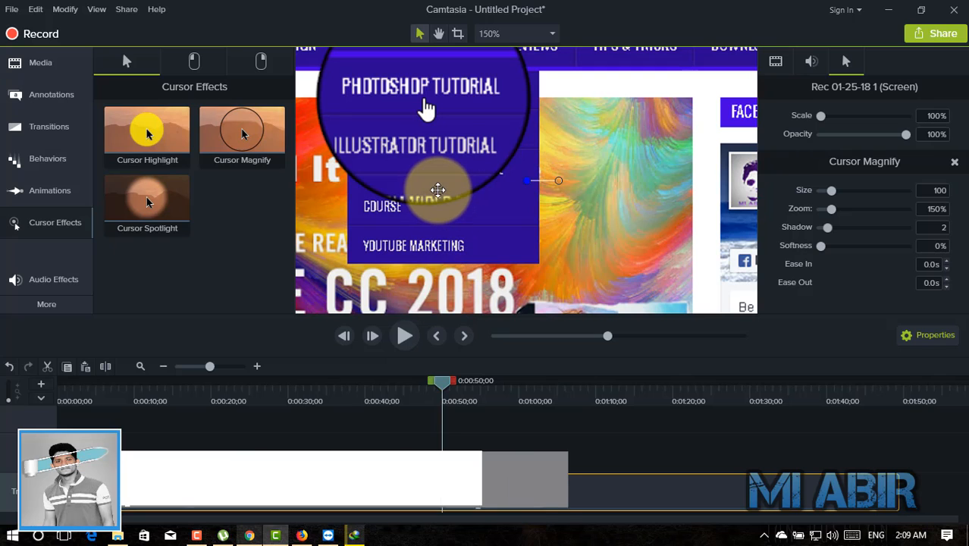
left_click_drag(438, 189, 445, 261)
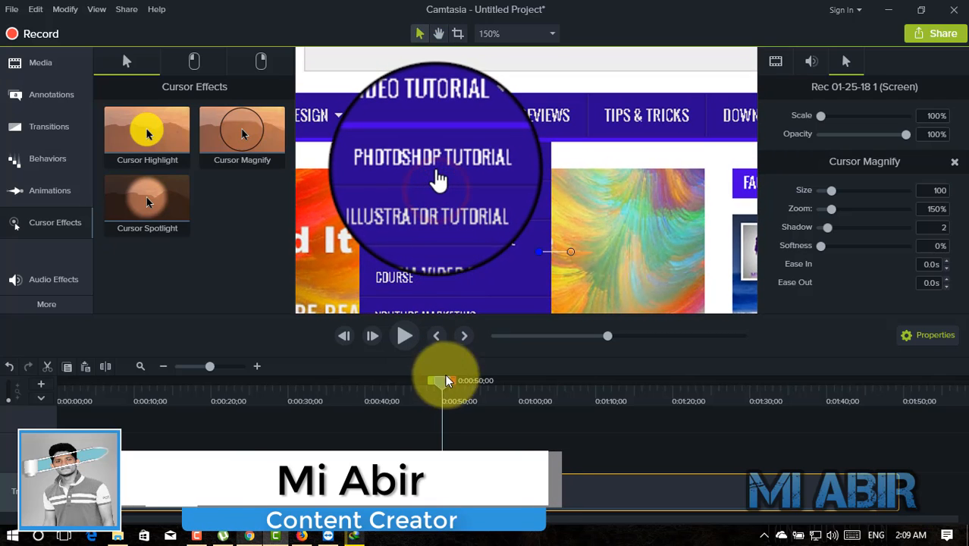
left_click_drag(446, 380, 616, 388)
scroll(371, 197, "down", 9)
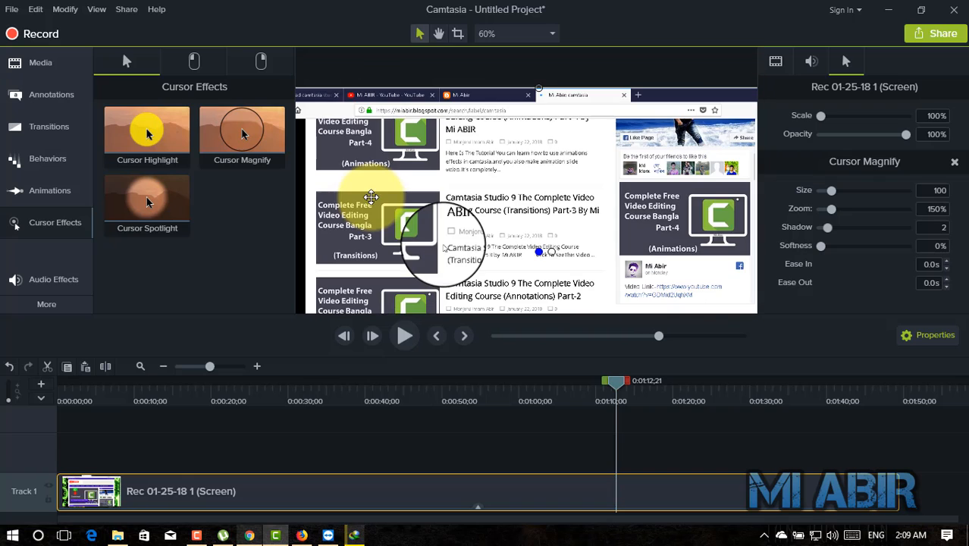
scroll(363, 185, "down", 4)
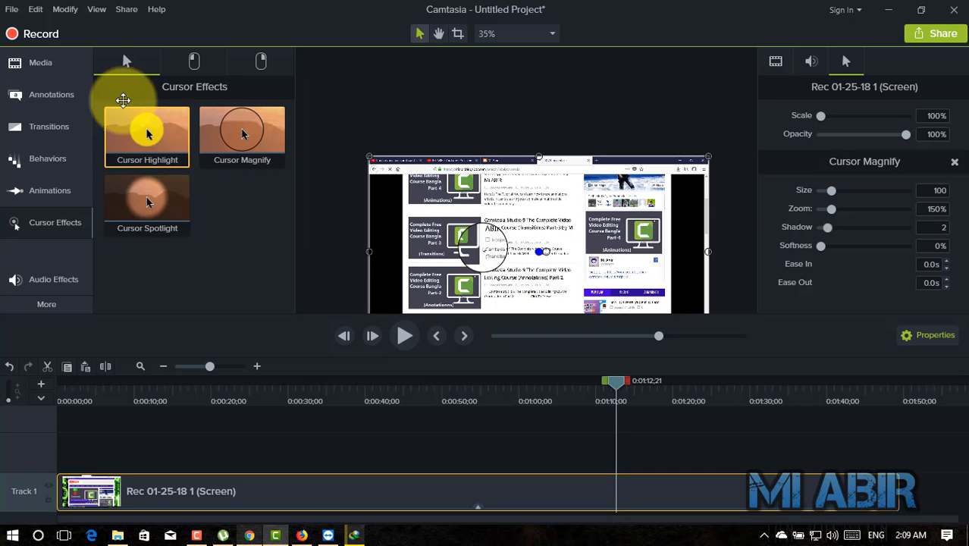
Add the Left Click Rings effect to the recording clip on Track 1
left_click(196, 76)
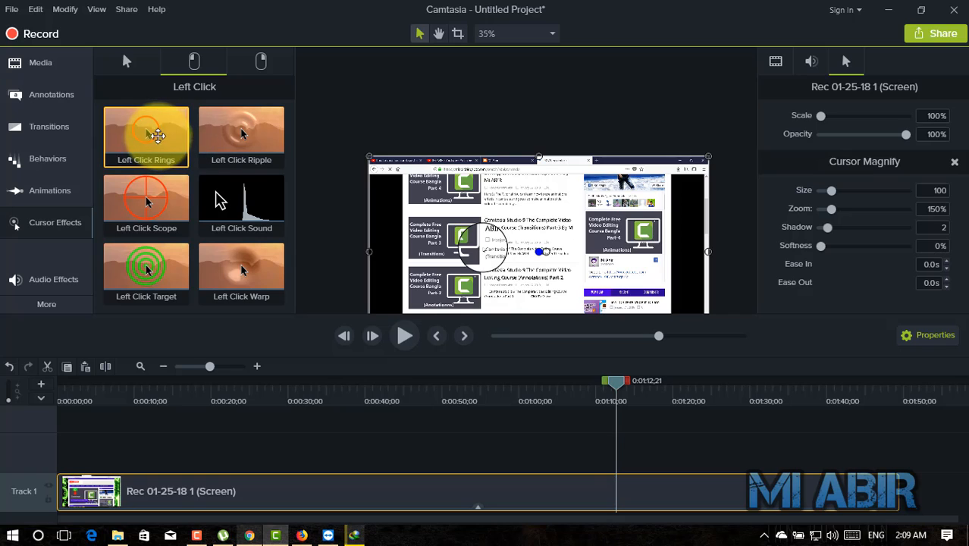
left_click_drag(139, 136, 389, 483)
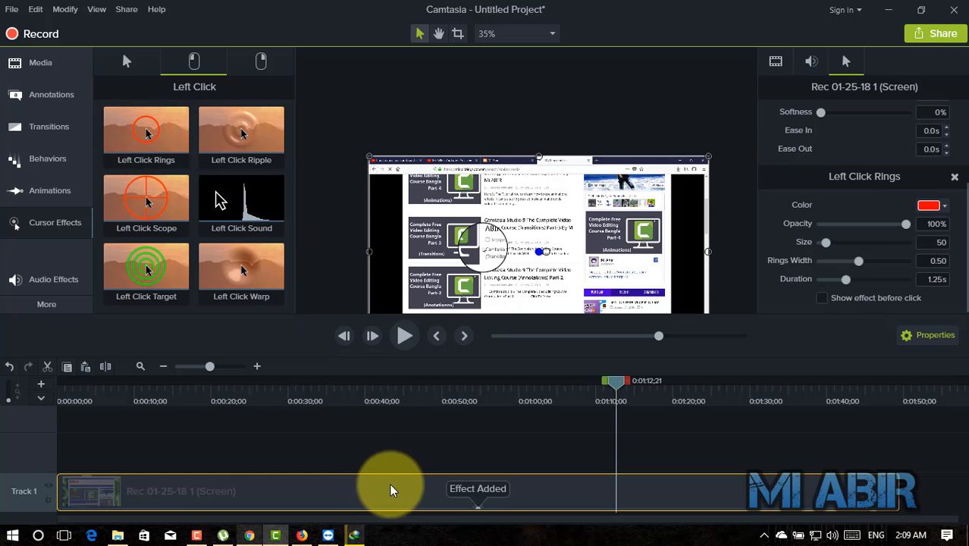
Move the playhead to 0:00:49;02 and remove the Cursor Magnify effect from the recording clip
left_click_drag(617, 383, 434, 400)
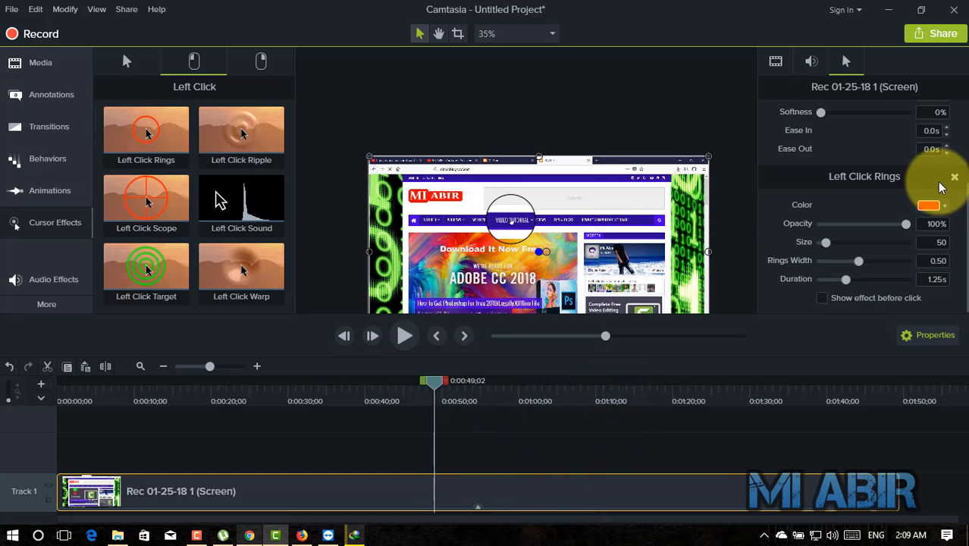
scroll(738, 204, "down", 5)
scroll(727, 222, "up", 5)
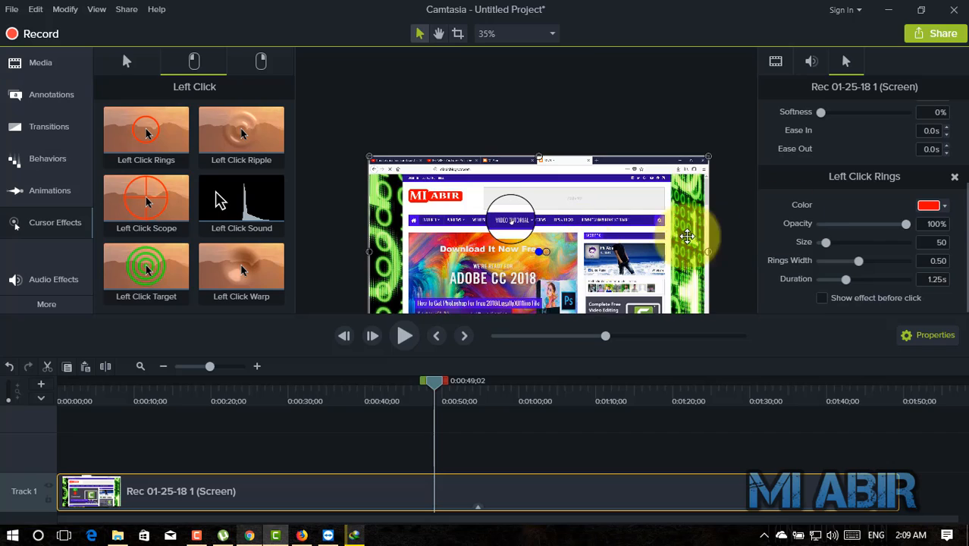
scroll(872, 189, "up", 1)
scroll(864, 151, "up", 3)
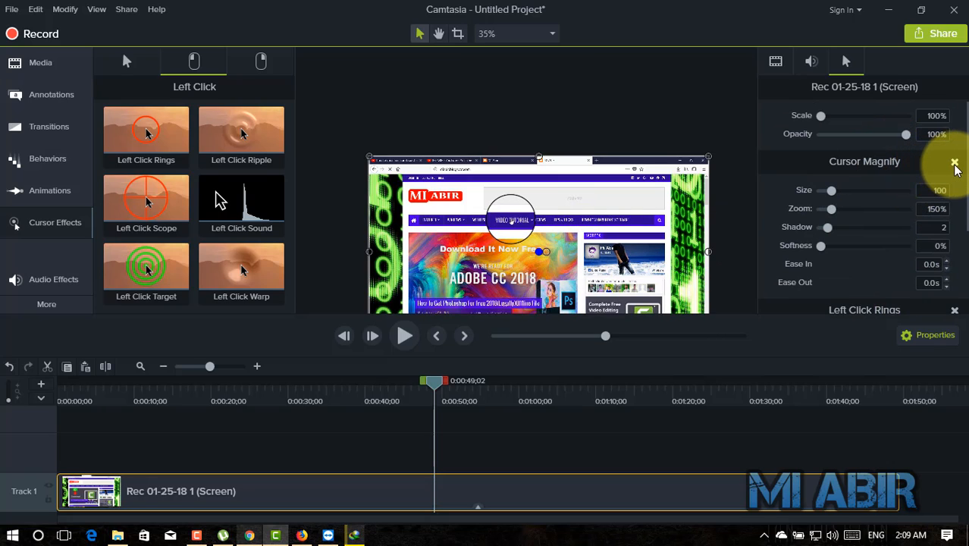
left_click(954, 164)
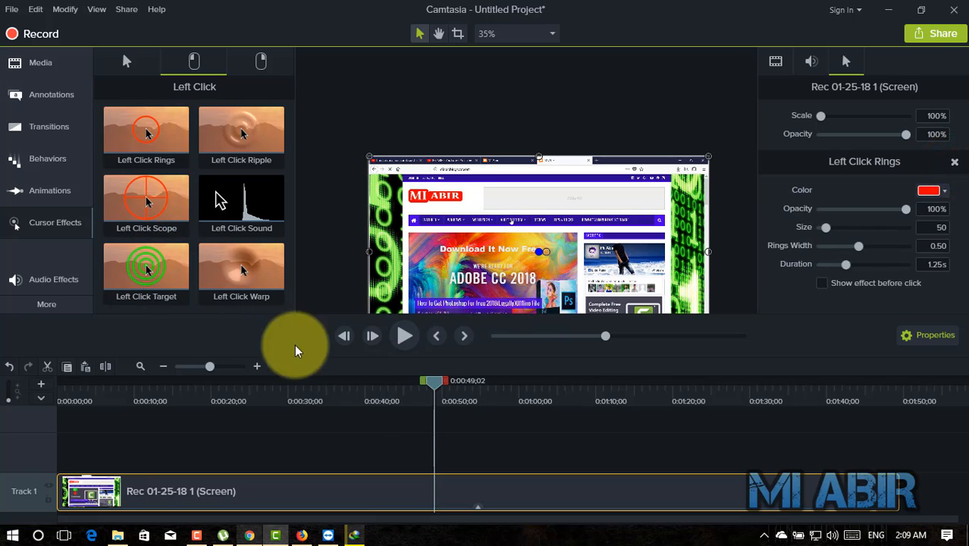
Play the recording from 0:00:49;02 and stop at about 0:00:52 to inspect the Left Click Rings effect up close
left_click(403, 339)
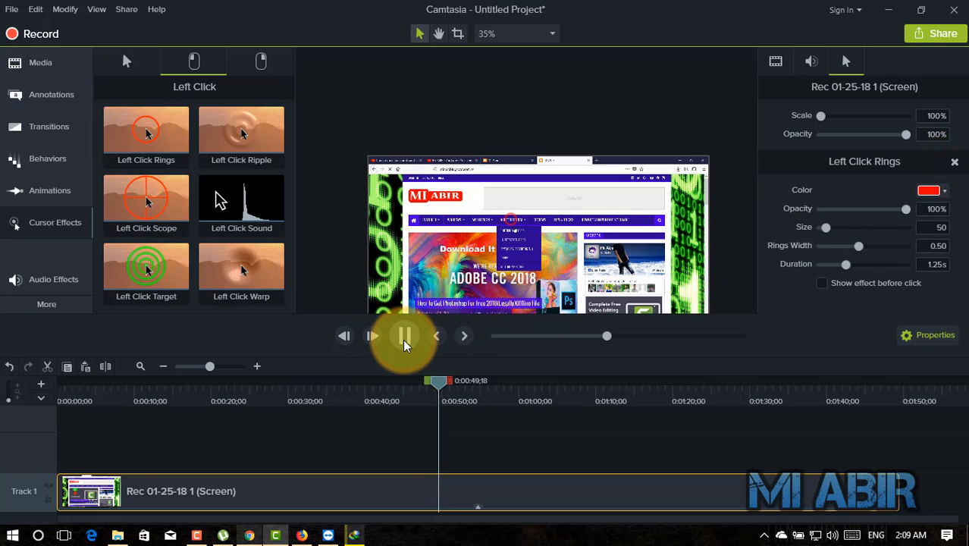
left_click(402, 338)
scroll(485, 266, "up", 5)
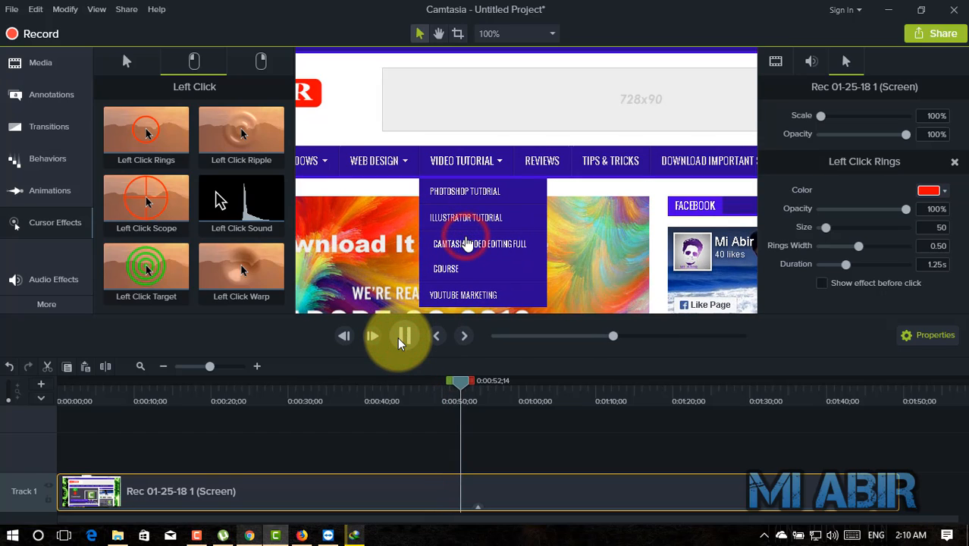
left_click(400, 338)
left_click(457, 379)
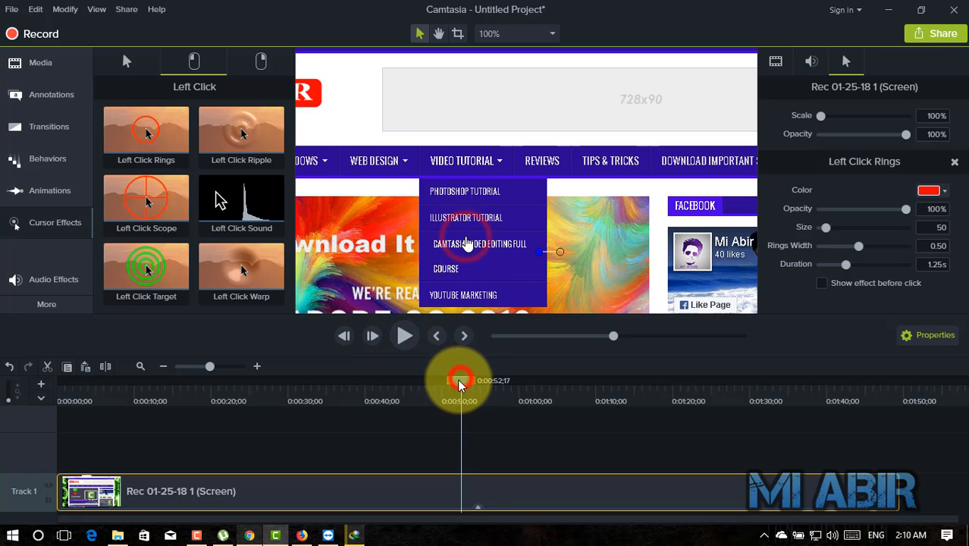
left_click_drag(456, 382, 458, 381)
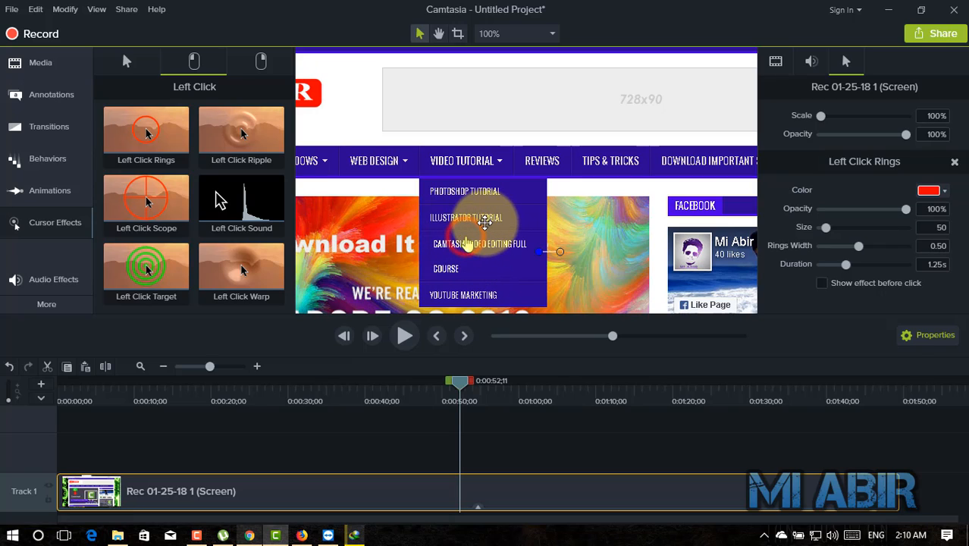
Check the Left Click Rings at 0:01:20;07 and in playback up to about 0:01:24, with the canvas at 60%
left_click_drag(457, 388, 674, 386)
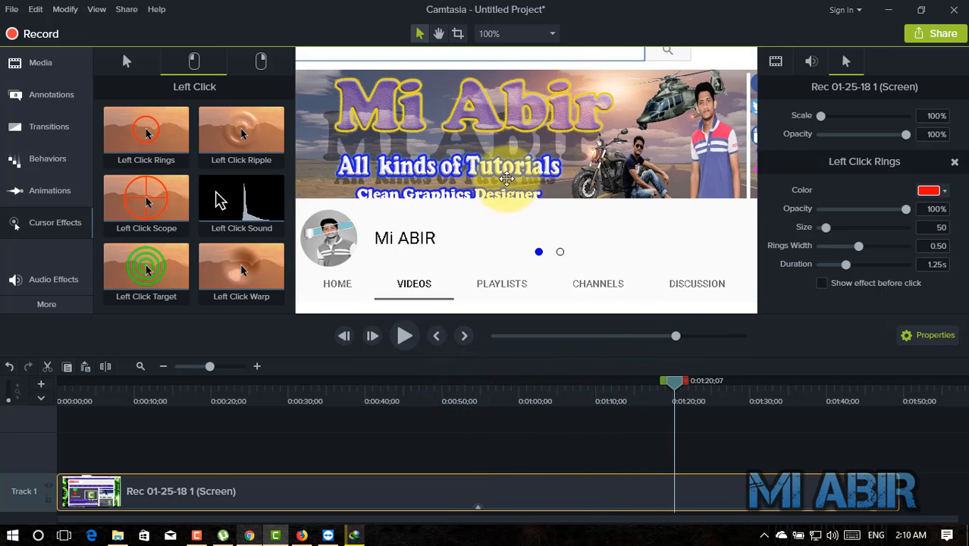
scroll(508, 188, "down", 3)
scroll(485, 205, "up", 3)
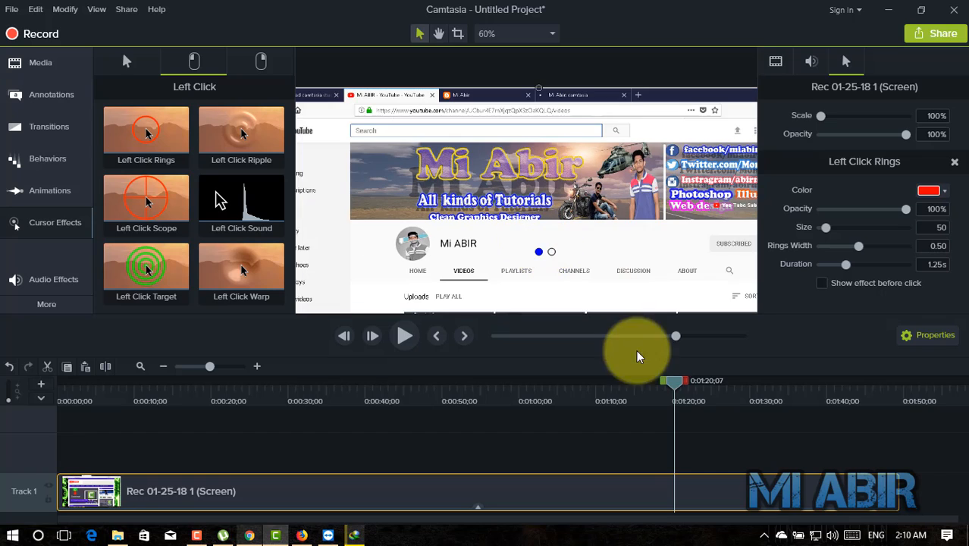
left_click_drag(673, 381, 610, 390)
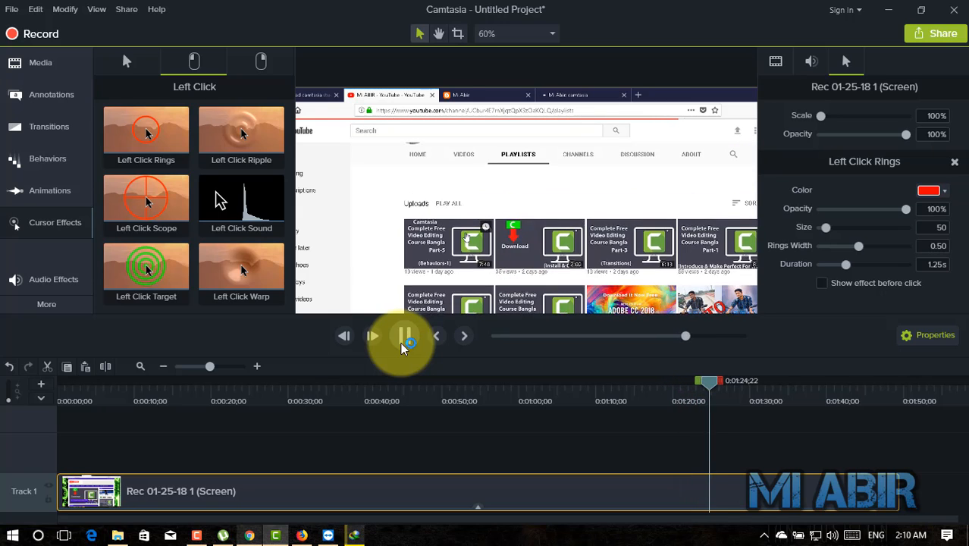
left_click(403, 340)
Add the Left Click Scope effect to the recording clip and preview it in playback from 0:01:09;16
left_click_drag(136, 206, 459, 486)
left_click(592, 396)
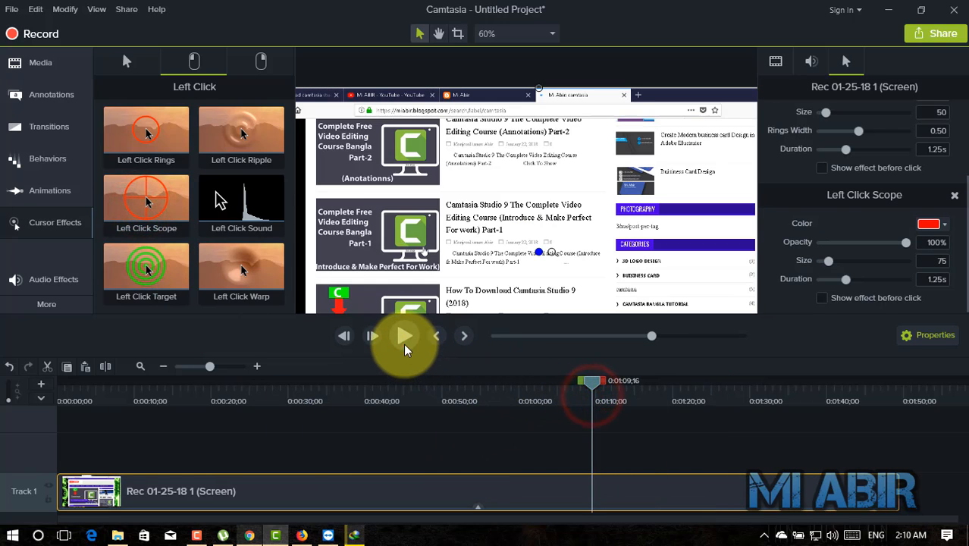
left_click(404, 342)
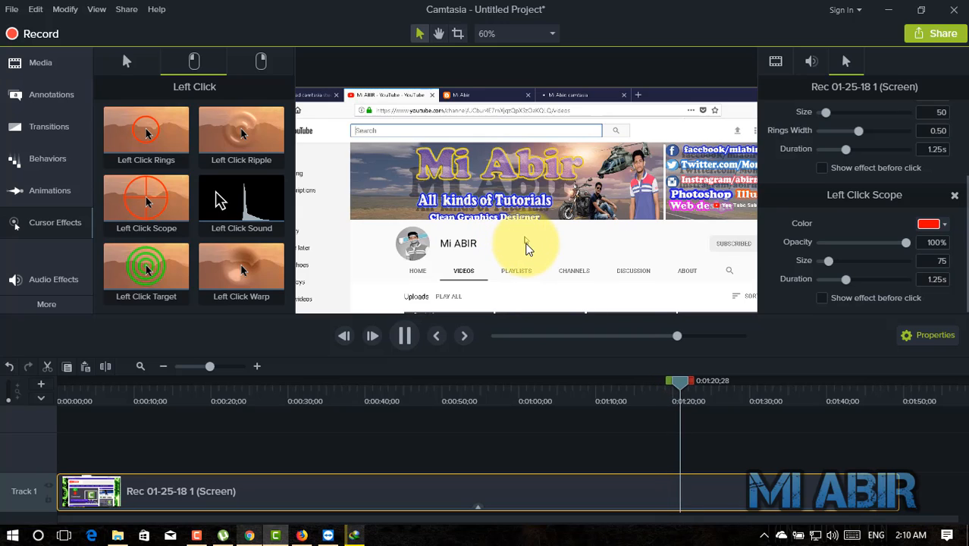
left_click(410, 336)
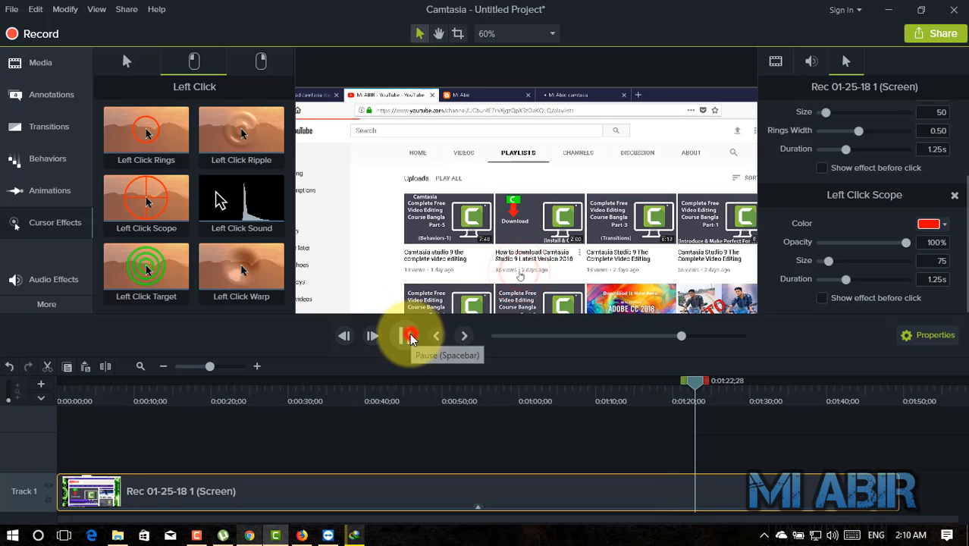
Add the Left Click Ripple effect to the recording clip and remove its Left Click Scope effect
left_click(253, 201)
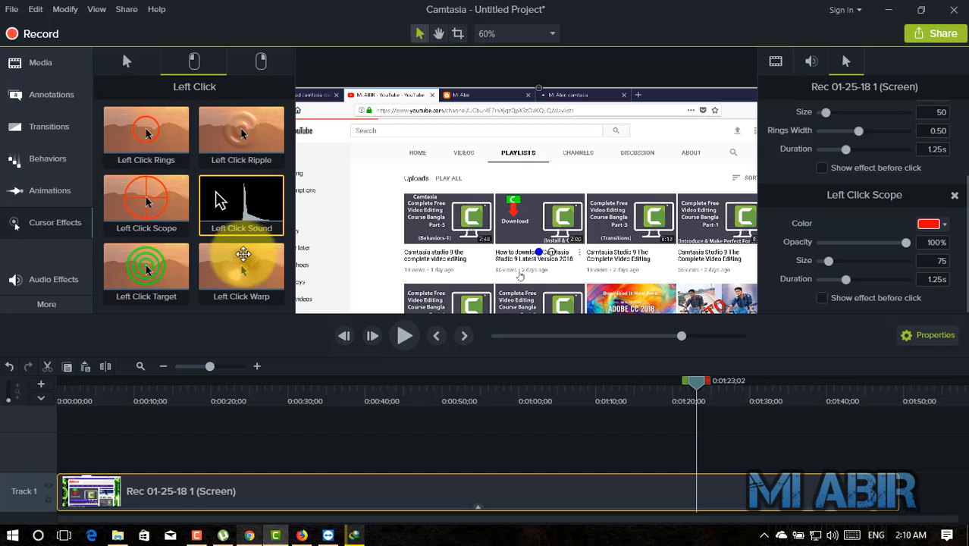
left_click_drag(240, 128, 637, 480)
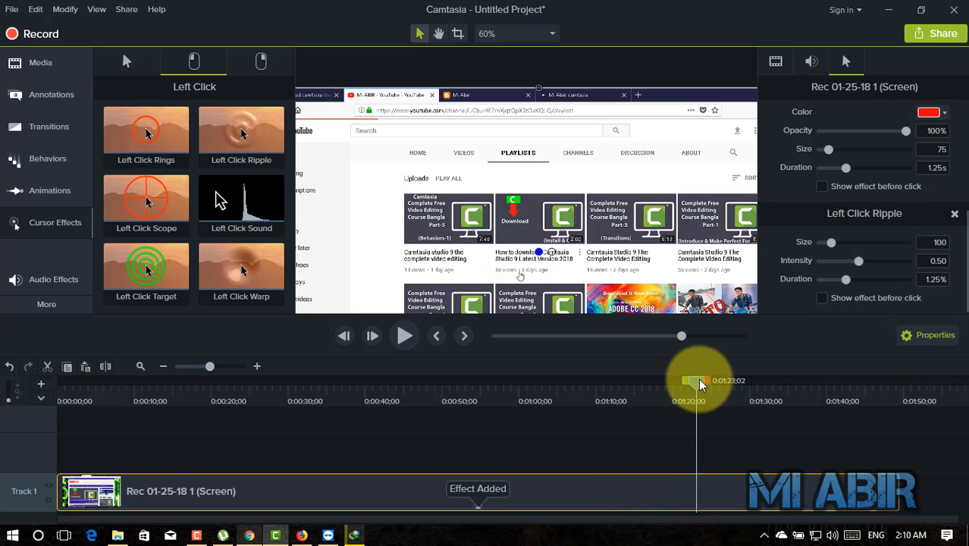
mouse_move(697, 380)
left_mouse_down()
mouse_move(674, 387)
mouse_move(686, 383)
left_mouse_up()
scroll(906, 190, "up", 1)
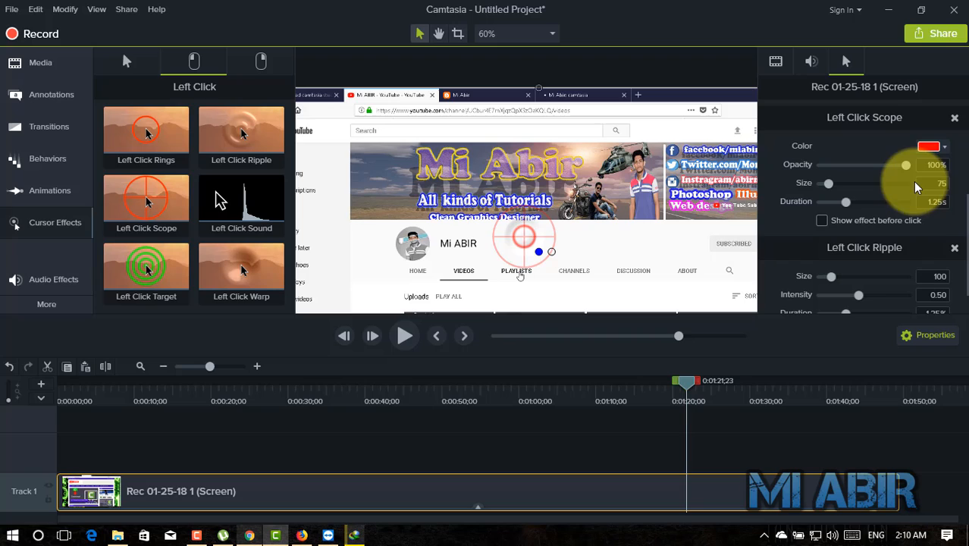
left_click(955, 119)
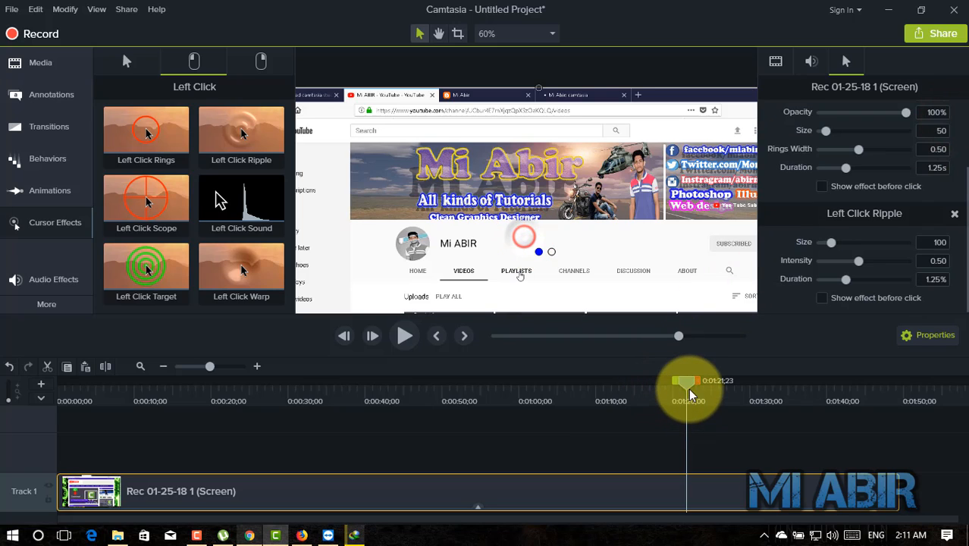
Examine the Left Click Ripple frame by frame between 0:01:21;21 and 0:01:21;29, and play the passage
left_click_drag(687, 386, 688, 385)
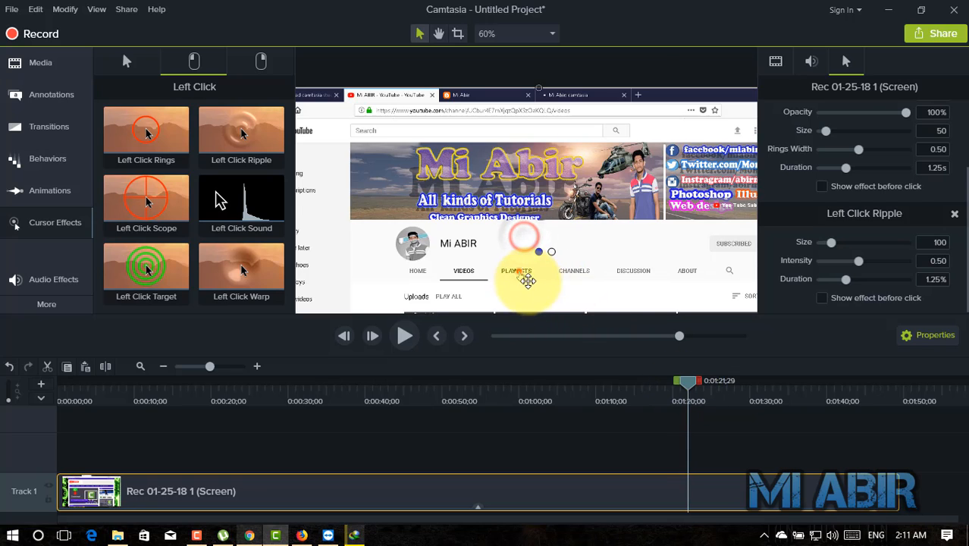
scroll(521, 283, "up", 5)
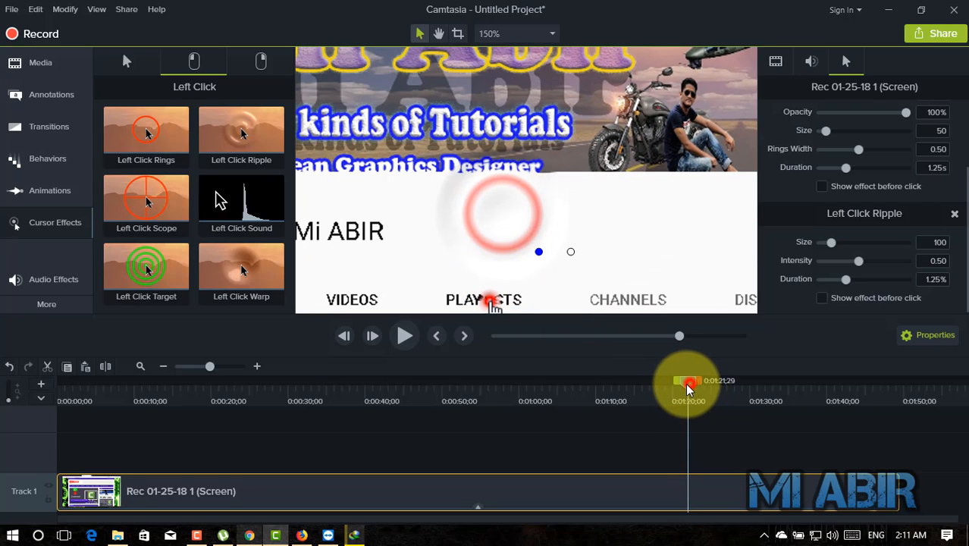
left_click_drag(687, 384, 687, 385)
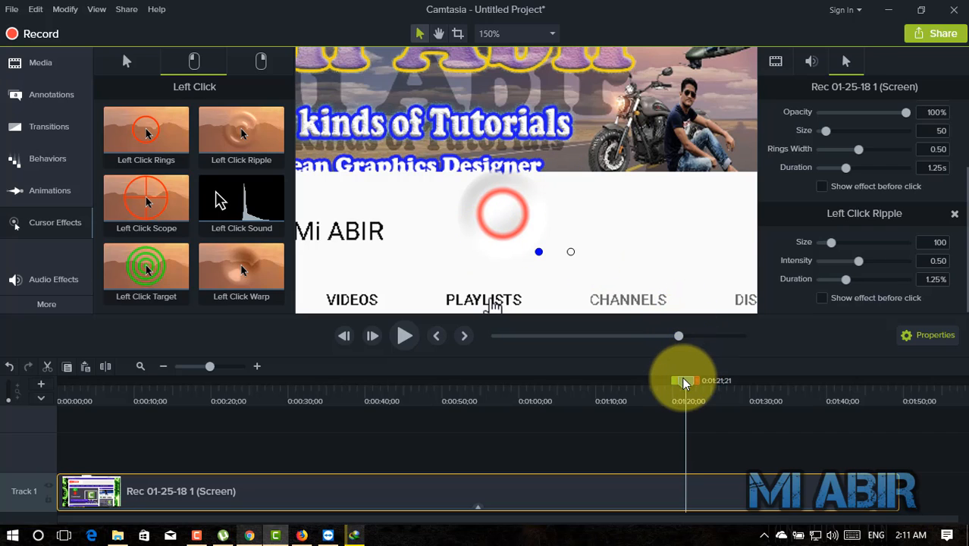
mouse_move(687, 381)
left_mouse_down()
mouse_move(696, 377)
mouse_move(685, 381)
left_mouse_up()
scroll(521, 256, "down", 2)
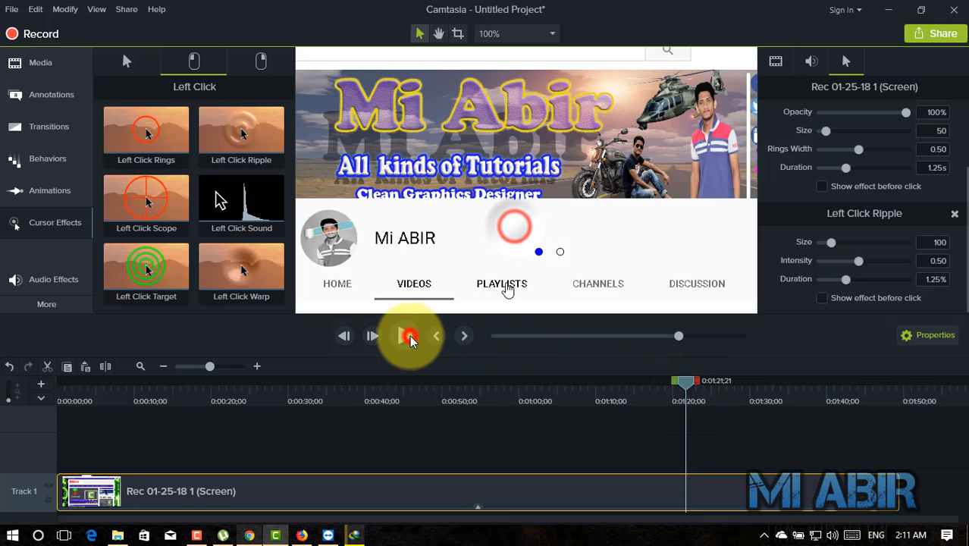
left_click(409, 335)
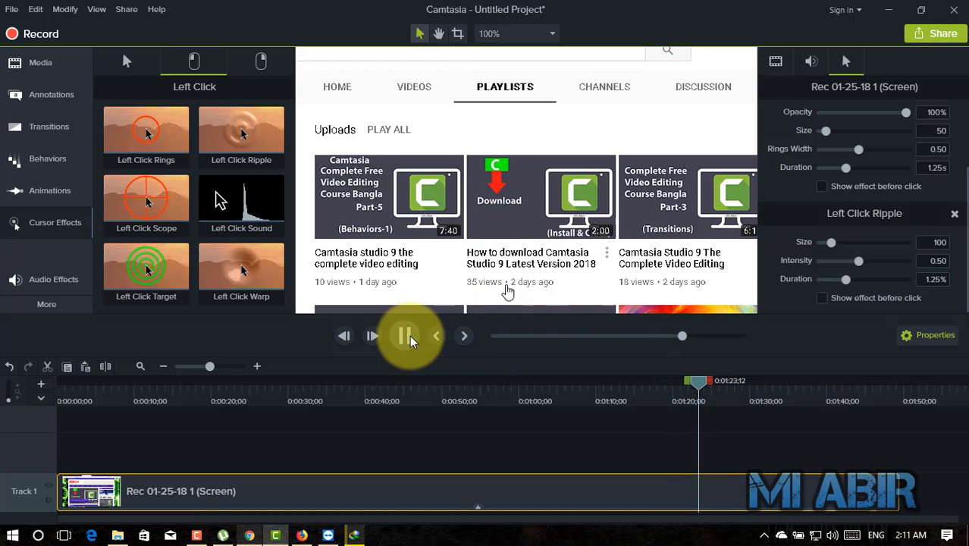
left_click(409, 335)
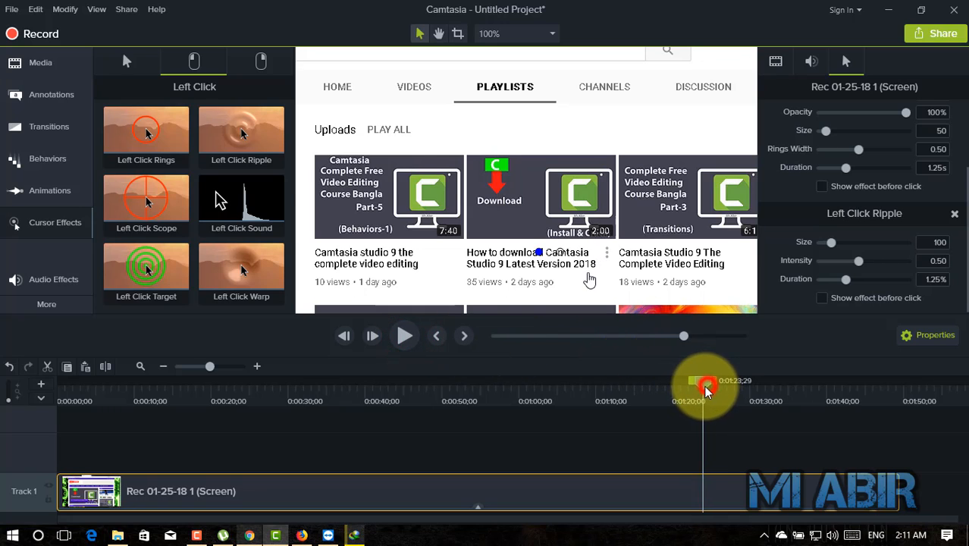
Add the Left Click Target effect to the recording clip and inspect it at 0:01:21;11 and 0:01:22;06
left_click_drag(705, 389, 634, 388)
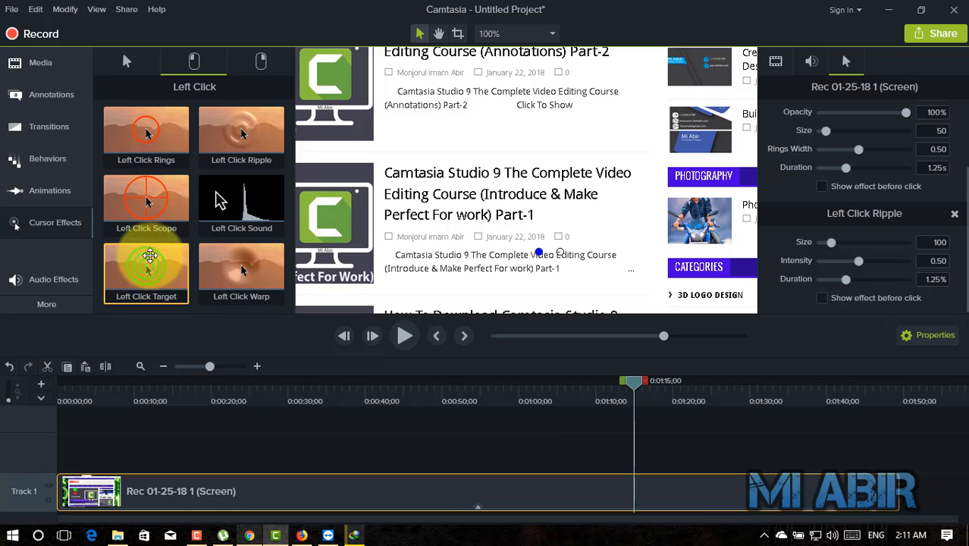
left_click_drag(148, 269, 595, 492)
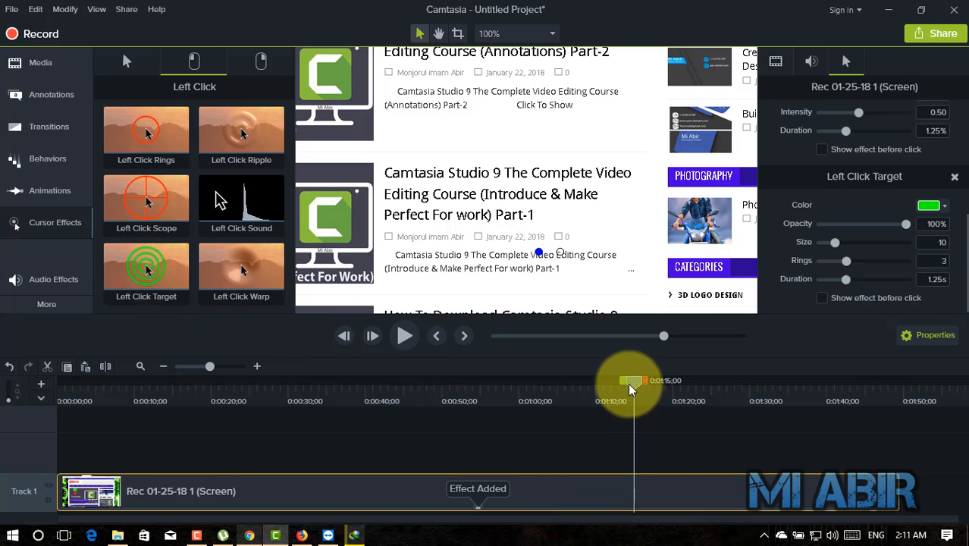
left_click_drag(632, 382, 678, 399)
scroll(512, 266, "up", 3)
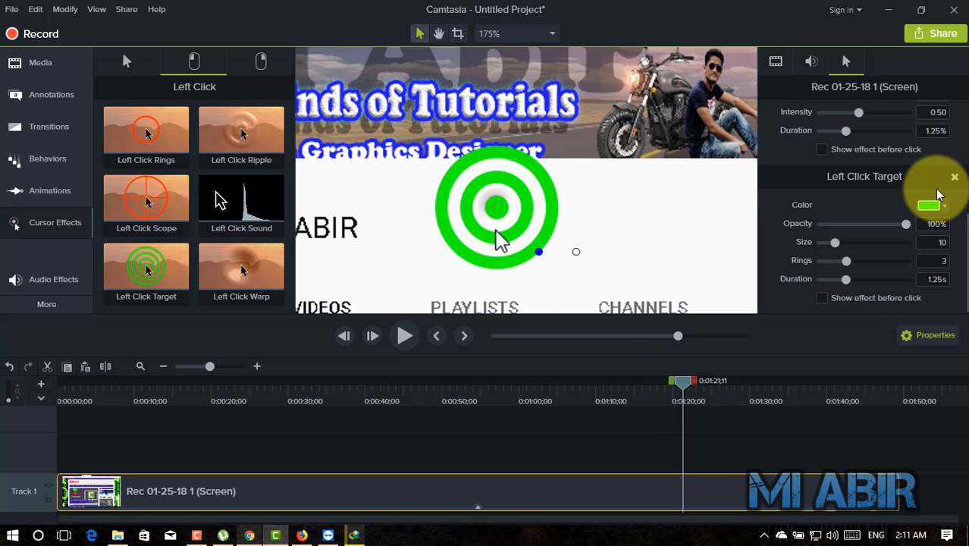
scroll(903, 185, "up", 3)
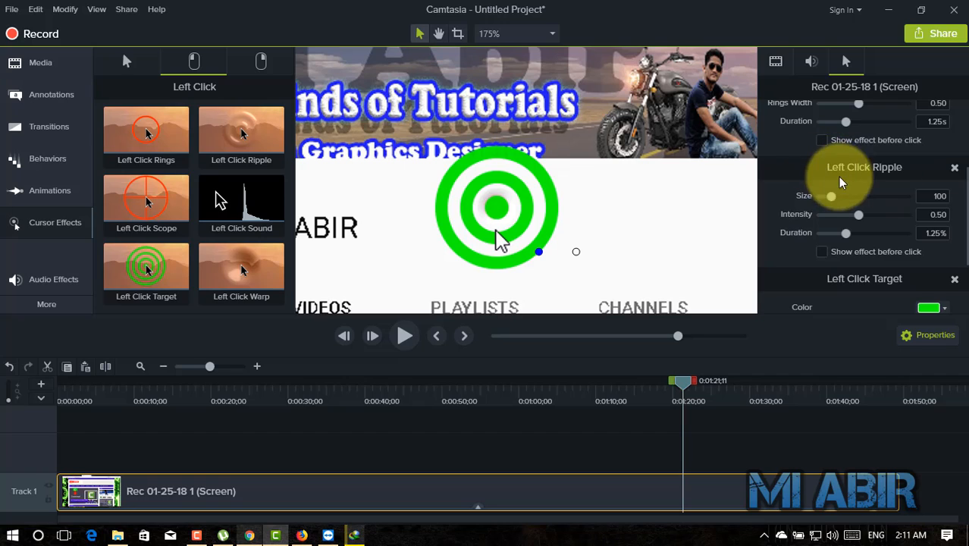
mouse_move(678, 373)
left_mouse_down()
mouse_move(681, 390)
mouse_move(690, 383)
left_mouse_up()
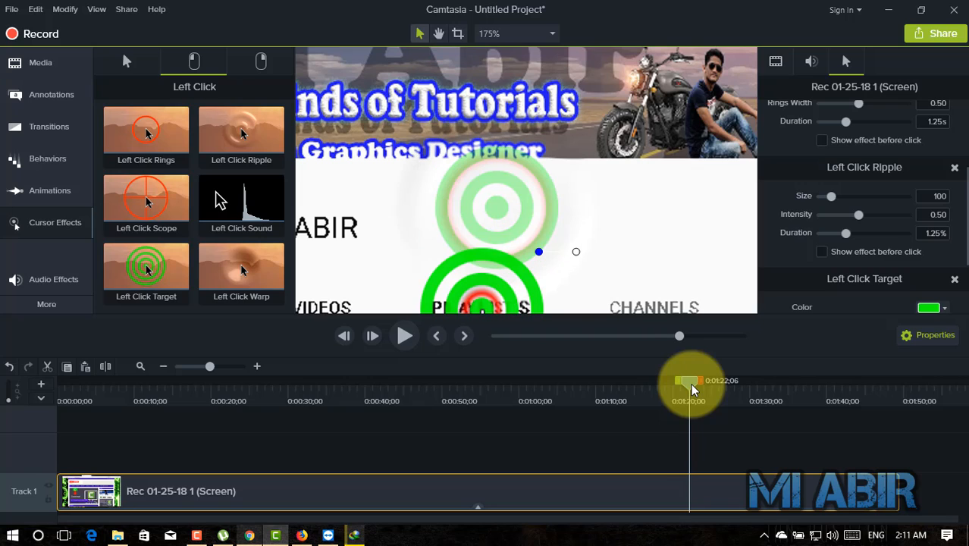
left_click(131, 64)
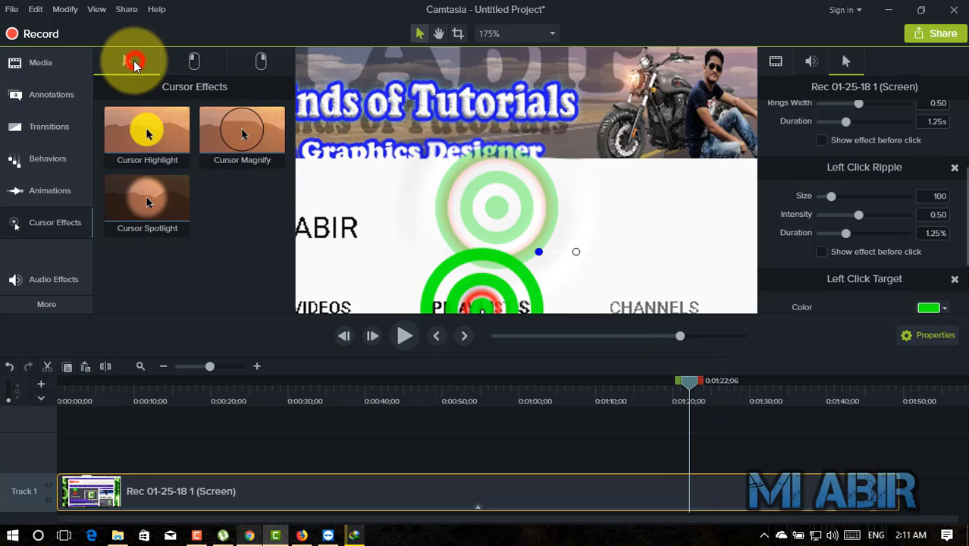
left_click(192, 61)
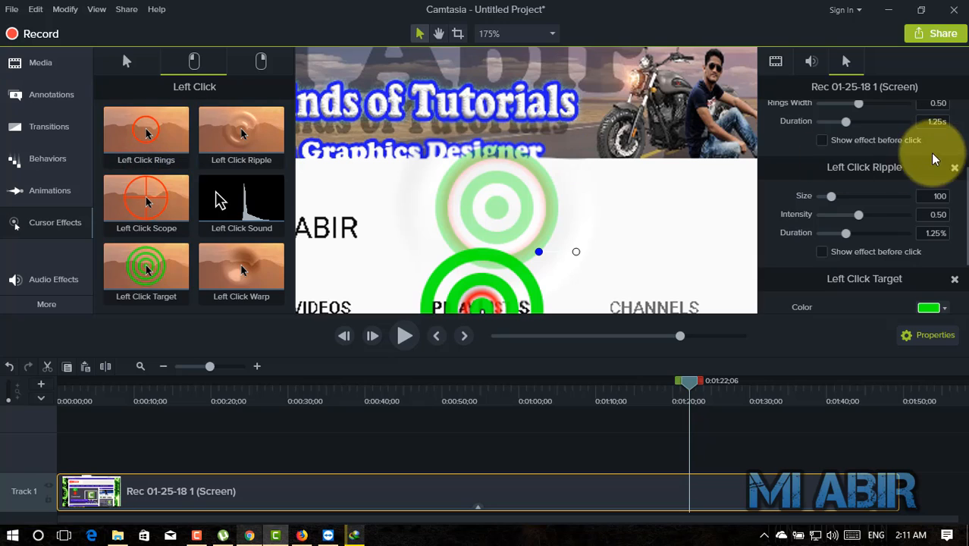
scroll(842, 151, "up", 3)
scroll(895, 161, "down", 1)
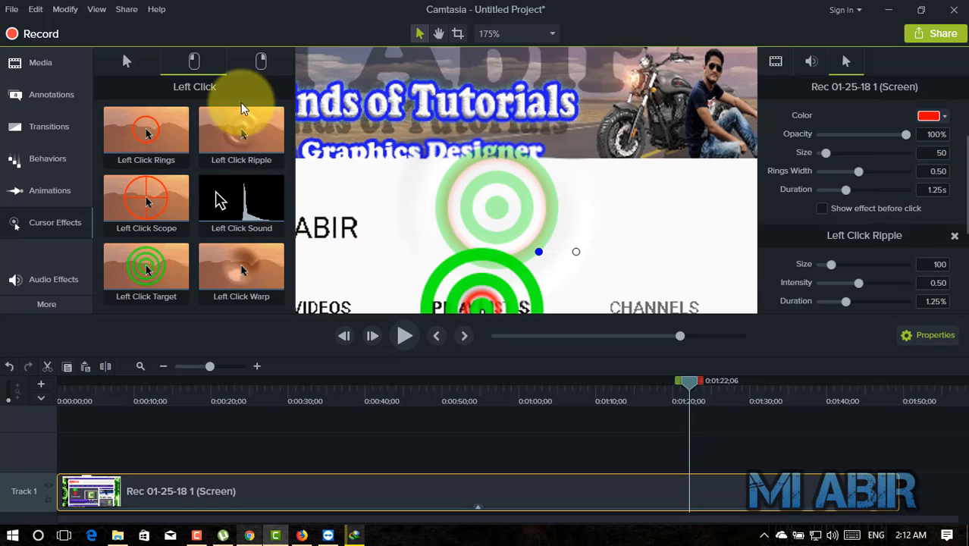
Add the Right Click Ripple effect to the recording clip on Track 1 and move the playhead to 0:01:04;23
left_click(261, 67)
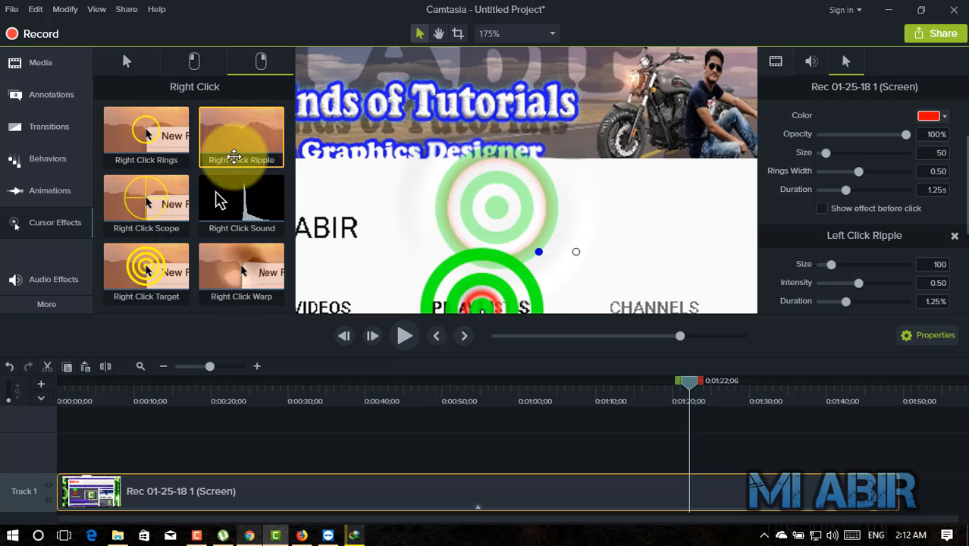
scroll(518, 182, "down", 3)
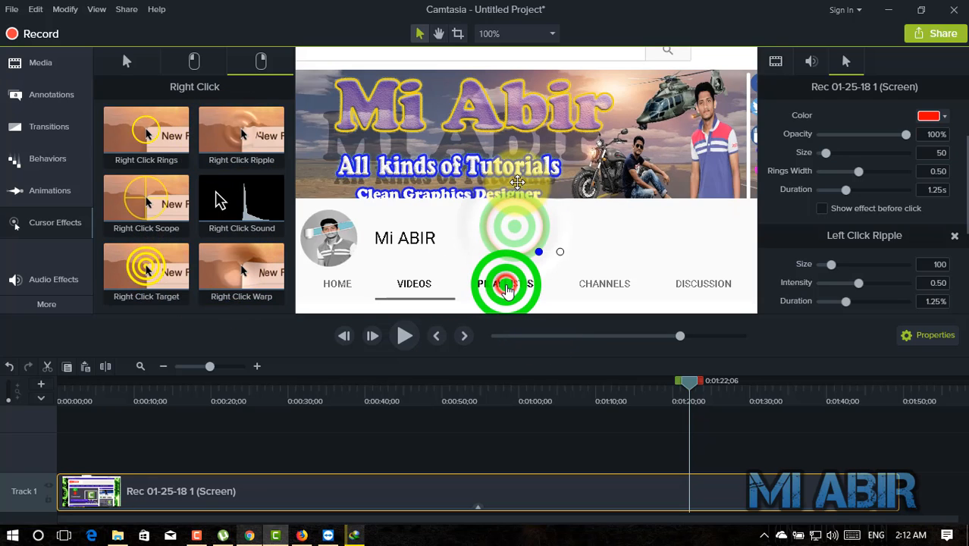
left_click_drag(236, 161, 470, 494)
left_click_drag(605, 385, 555, 382)
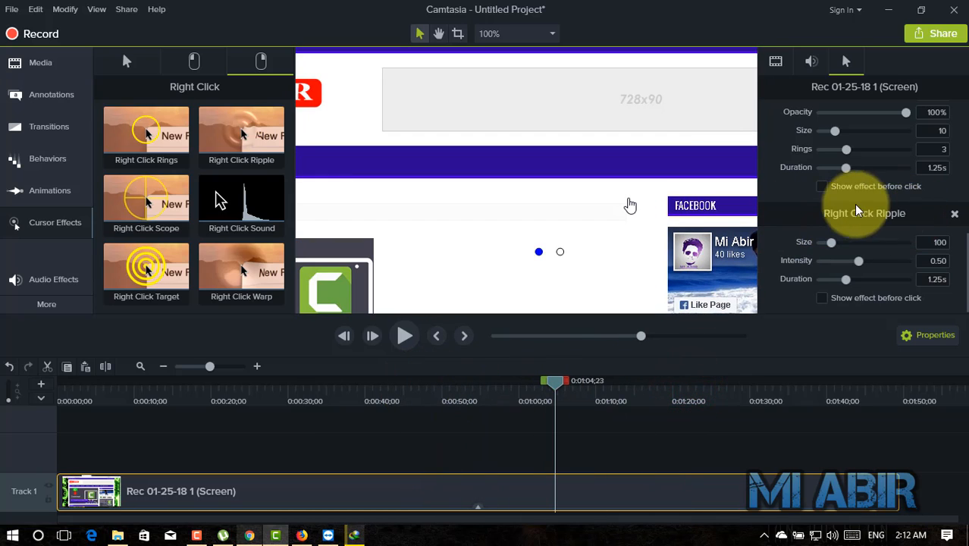
Set the Right Click Ripple's size to 107
mouse_move(831, 243)
left_mouse_down()
mouse_move(860, 242)
mouse_move(833, 242)
left_mouse_up()
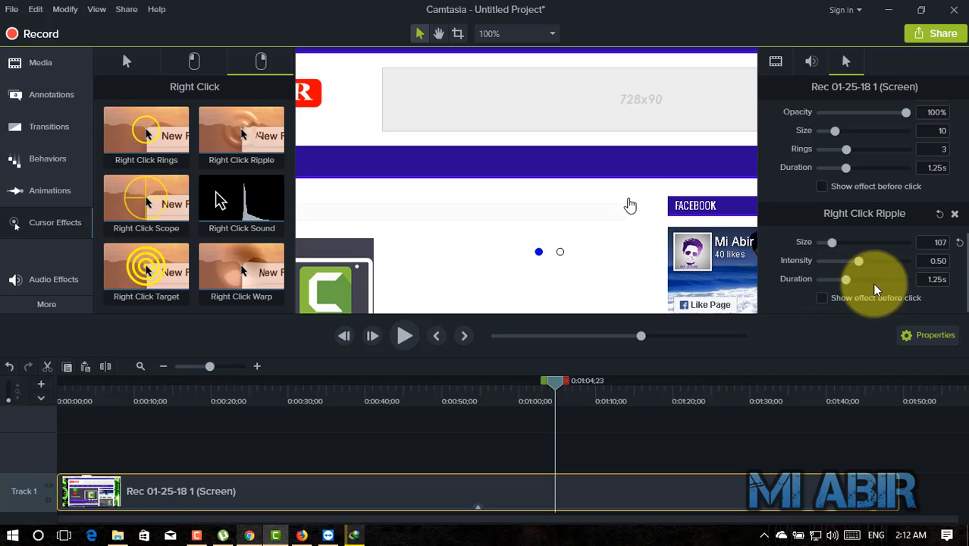
scroll(872, 254, "up", 1)
scroll(542, 217, "down", 5)
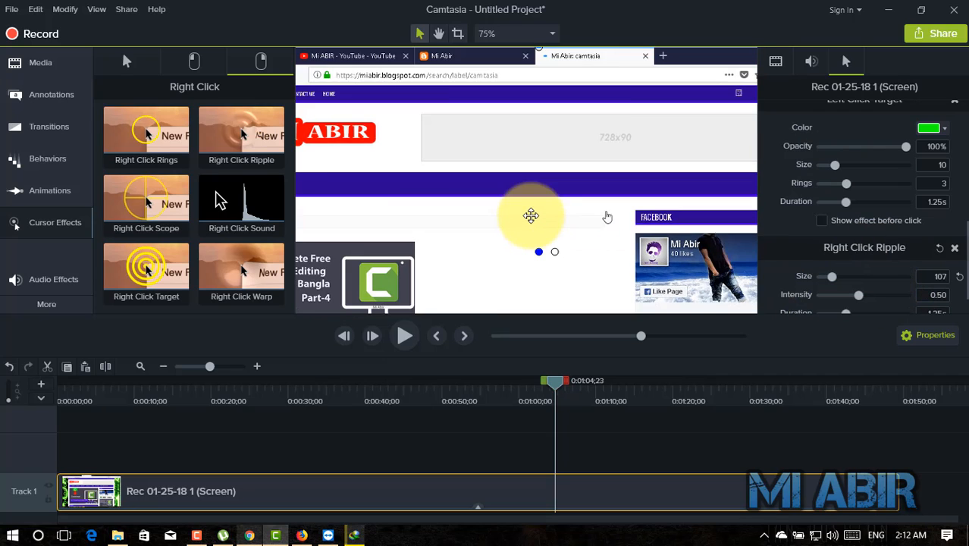